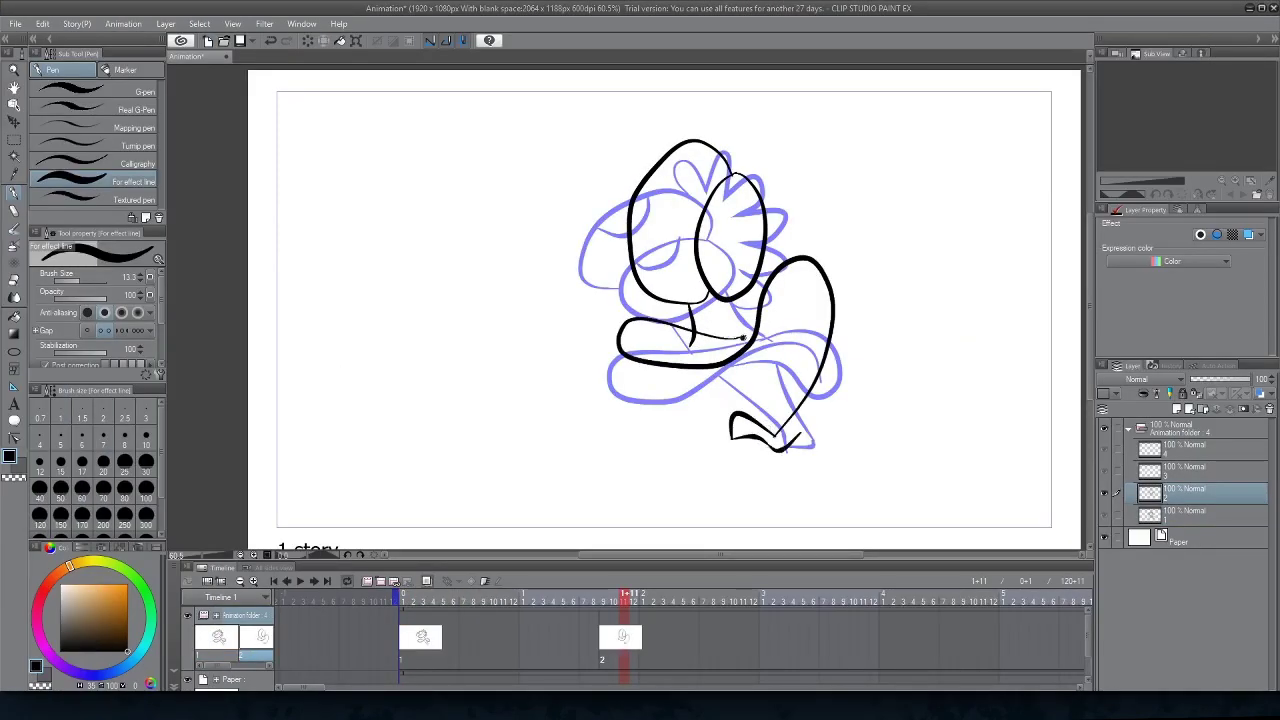
Step: Add the pupils, outer back contour, torso lines, limb details and spiky hair to the character on cel 2
{"action": "scroll", "coordinate": [660, 245], "scroll_direction": "up", "scroll_amount": 1}
{"action": "left_click_drag", "start_coordinate": [651, 206], "coordinate": [664, 231]}
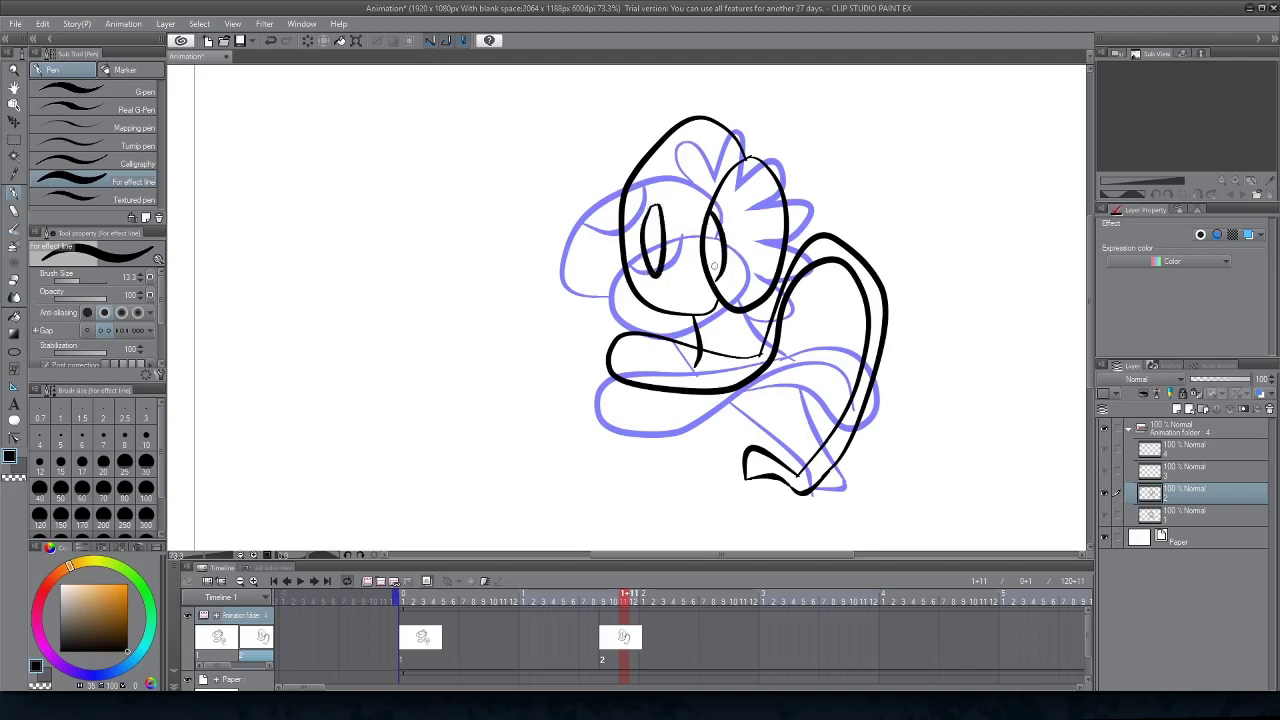
{"action": "scroll", "coordinate": [714, 266], "scroll_direction": "down", "scroll_amount": 1}
{"action": "left_click_drag", "start_coordinate": [753, 273], "coordinate": [830, 266]}
{"action": "left_click_drag", "start_coordinate": [780, 223], "coordinate": [782, 268]}
{"action": "left_click_drag", "start_coordinate": [802, 219], "coordinate": [813, 263]}
{"action": "scroll", "coordinate": [707, 300], "scroll_direction": "down", "scroll_amount": 3}
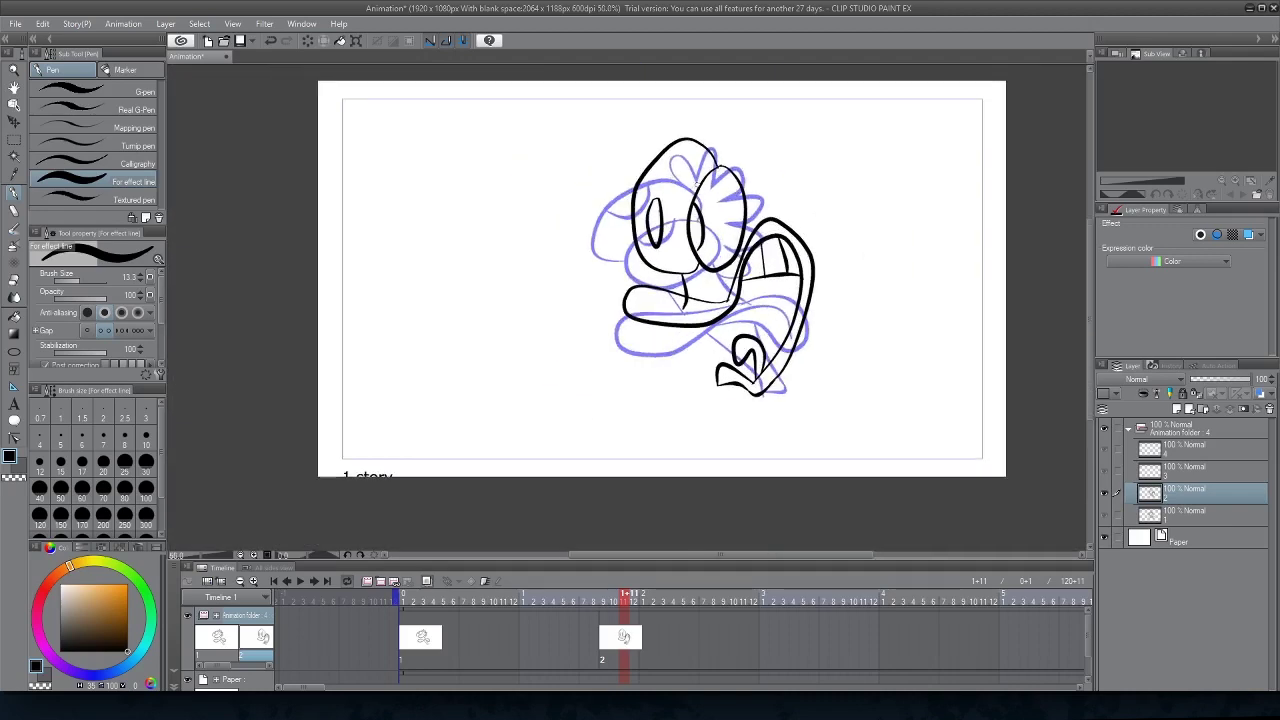
{"action": "scroll", "coordinate": [700, 180], "scroll_direction": "up", "scroll_amount": 1}
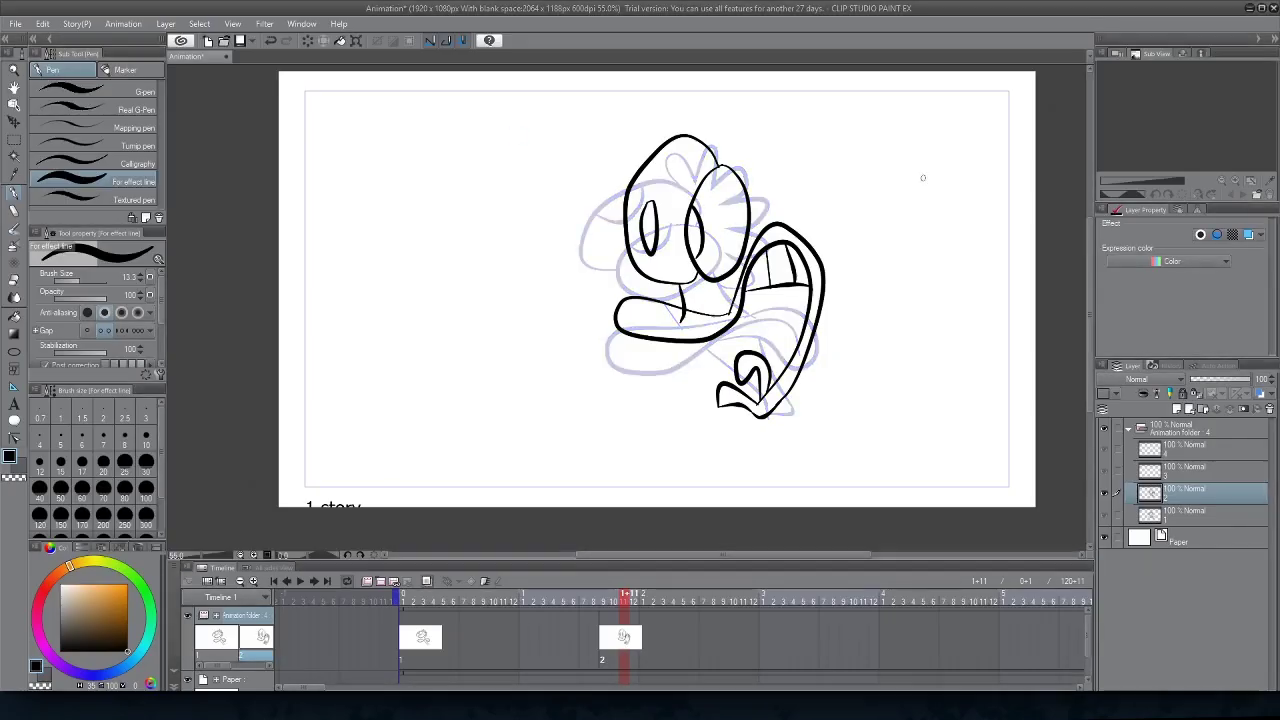
{"action": "mouse_move", "coordinate": [666, 144]}
{"action": "left_mouse_down"}
{"action": "mouse_move", "coordinate": [726, 118]}
{"action": "mouse_move", "coordinate": [761, 187]}
{"action": "left_mouse_up"}
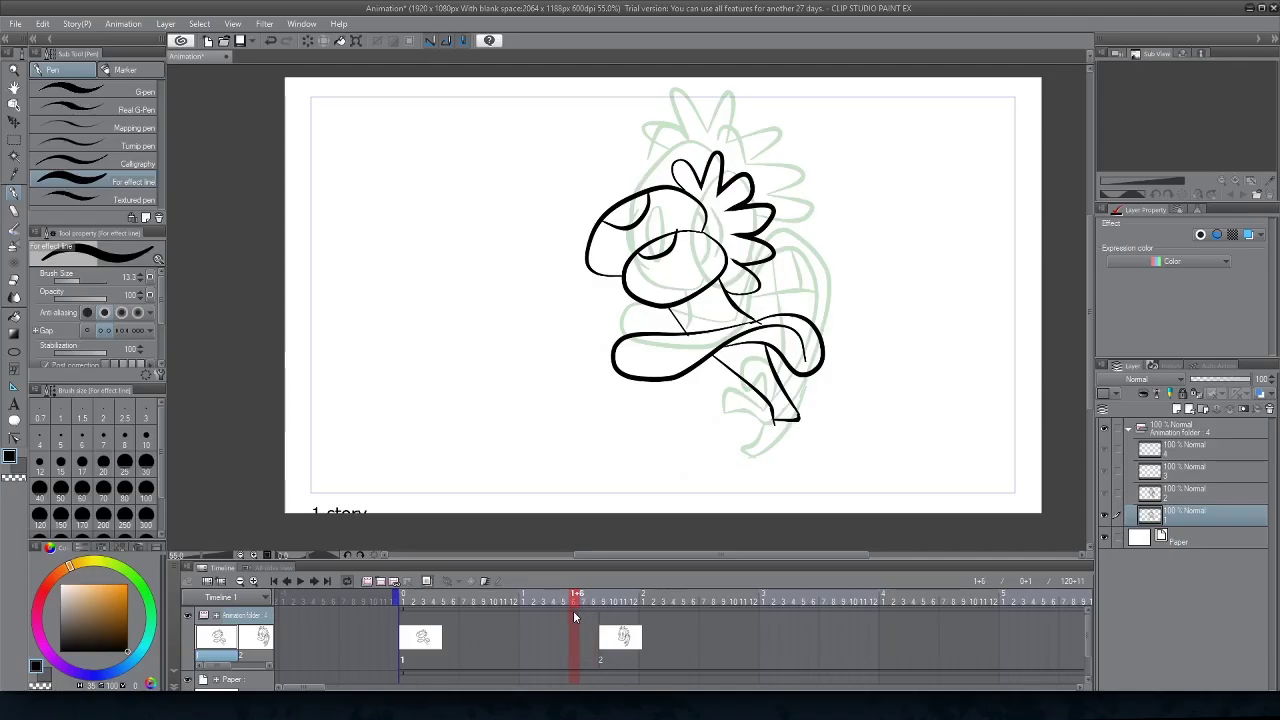
Step: Add in-between cel 1a at frame 1+6 and draw the character's two overlapping eyes, long snout and curved body outline
{"action": "mouse_move", "coordinate": [661, 239]}
{"action": "left_mouse_down"}
{"action": "mouse_move", "coordinate": [679, 302]}
{"action": "mouse_move", "coordinate": [707, 213]}
{"action": "mouse_move", "coordinate": [608, 217]}
{"action": "mouse_move", "coordinate": [618, 279]}
{"action": "mouse_move", "coordinate": [720, 330]}
{"action": "mouse_move", "coordinate": [649, 317]}
{"action": "mouse_move", "coordinate": [627, 356]}
{"action": "mouse_move", "coordinate": [686, 364]}
{"action": "mouse_move", "coordinate": [664, 332]}
{"action": "left_mouse_up"}
{"action": "scroll", "coordinate": [706, 297], "scroll_direction": "up", "scroll_amount": 1}
{"action": "key", "text": "ctrl+z"}
{"action": "mouse_move", "coordinate": [786, 302]}
{"action": "left_mouse_down"}
{"action": "mouse_move", "coordinate": [757, 354]}
{"action": "mouse_move", "coordinate": [786, 291]}
{"action": "mouse_move", "coordinate": [722, 328]}
{"action": "left_mouse_up"}
{"action": "scroll", "coordinate": [738, 336], "scroll_direction": "up", "scroll_amount": 1}
{"action": "left_click_drag", "start_coordinate": [848, 326], "coordinate": [772, 316]}
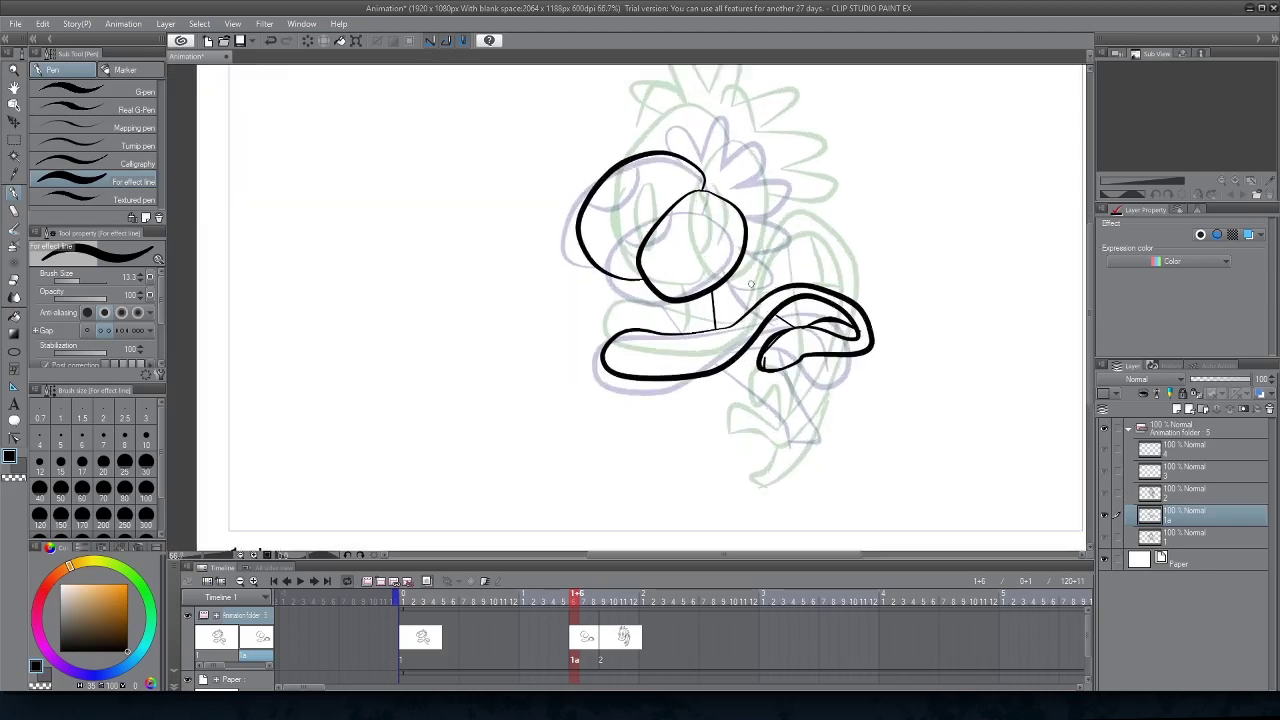
Step: Draw the spiky hair, pupils, neck line and leg on the frame 1+6 in-between
{"action": "scroll", "coordinate": [700, 250], "scroll_direction": "down", "scroll_amount": 1}
{"action": "mouse_move", "coordinate": [690, 178]}
{"action": "left_mouse_down"}
{"action": "mouse_move", "coordinate": [764, 193]}
{"action": "mouse_move", "coordinate": [798, 193]}
{"action": "left_mouse_up"}
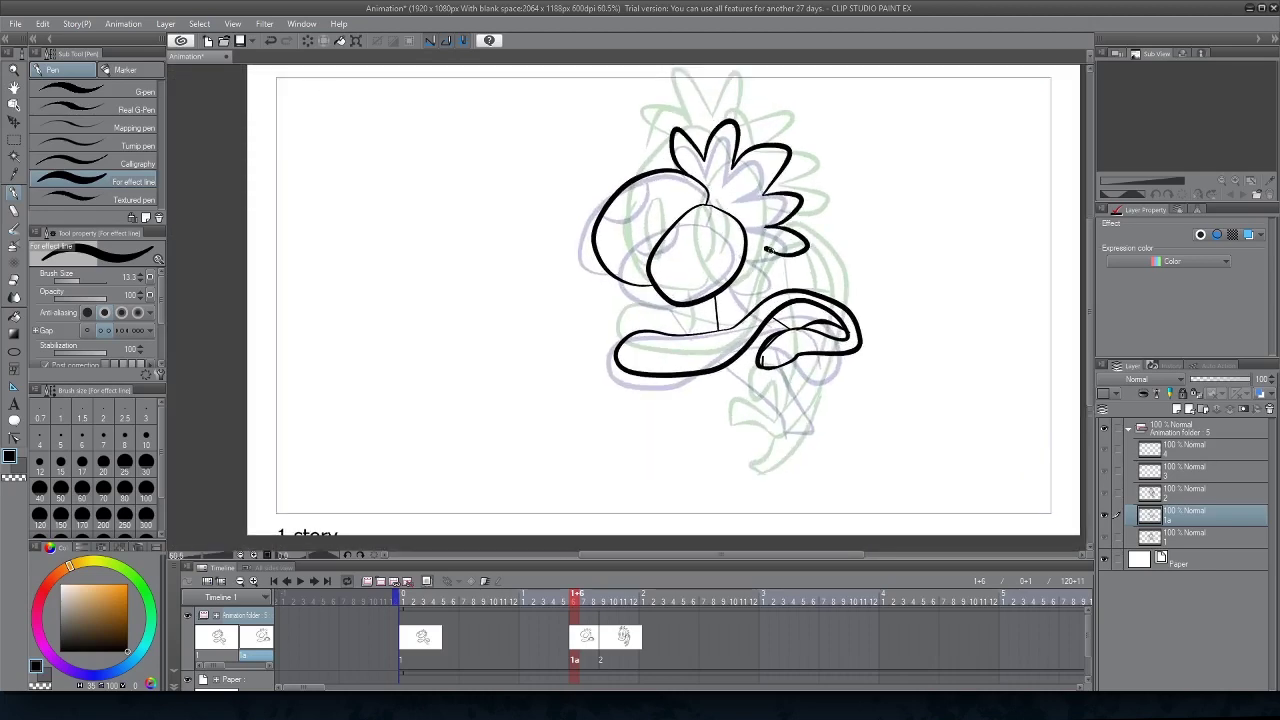
{"action": "left_click_drag", "start_coordinate": [766, 249], "coordinate": [746, 281]}
{"action": "scroll", "coordinate": [746, 281], "scroll_direction": "up", "scroll_amount": 1}
{"action": "left_click_drag", "start_coordinate": [673, 243], "coordinate": [662, 293]}
{"action": "scroll", "coordinate": [795, 408], "scroll_direction": "up", "scroll_amount": 1}
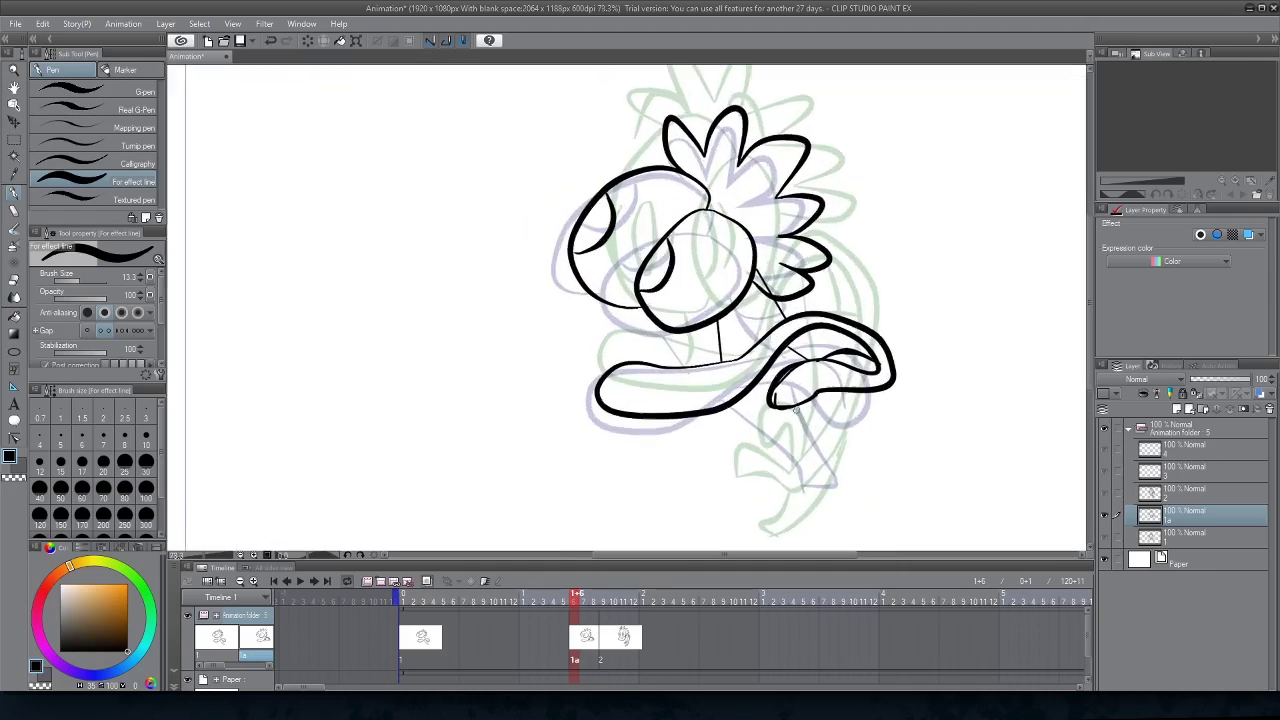
{"action": "left_click_drag", "start_coordinate": [836, 431], "coordinate": [838, 400]}
Step: Create a new in-between cel at frame 1+5 and draw the eye outlines and spiky hair between the onion-skin poses
{"action": "mouse_move", "coordinate": [574, 614]}
{"action": "left_mouse_down"}
{"action": "mouse_move", "coordinate": [405, 622]}
{"action": "mouse_move", "coordinate": [712, 611]}
{"action": "mouse_move", "coordinate": [430, 618]}
{"action": "mouse_move", "coordinate": [580, 628]}
{"action": "mouse_move", "coordinate": [567, 628]}
{"action": "left_mouse_up"}
{"action": "key", "text": "ctrl+shift+n"}
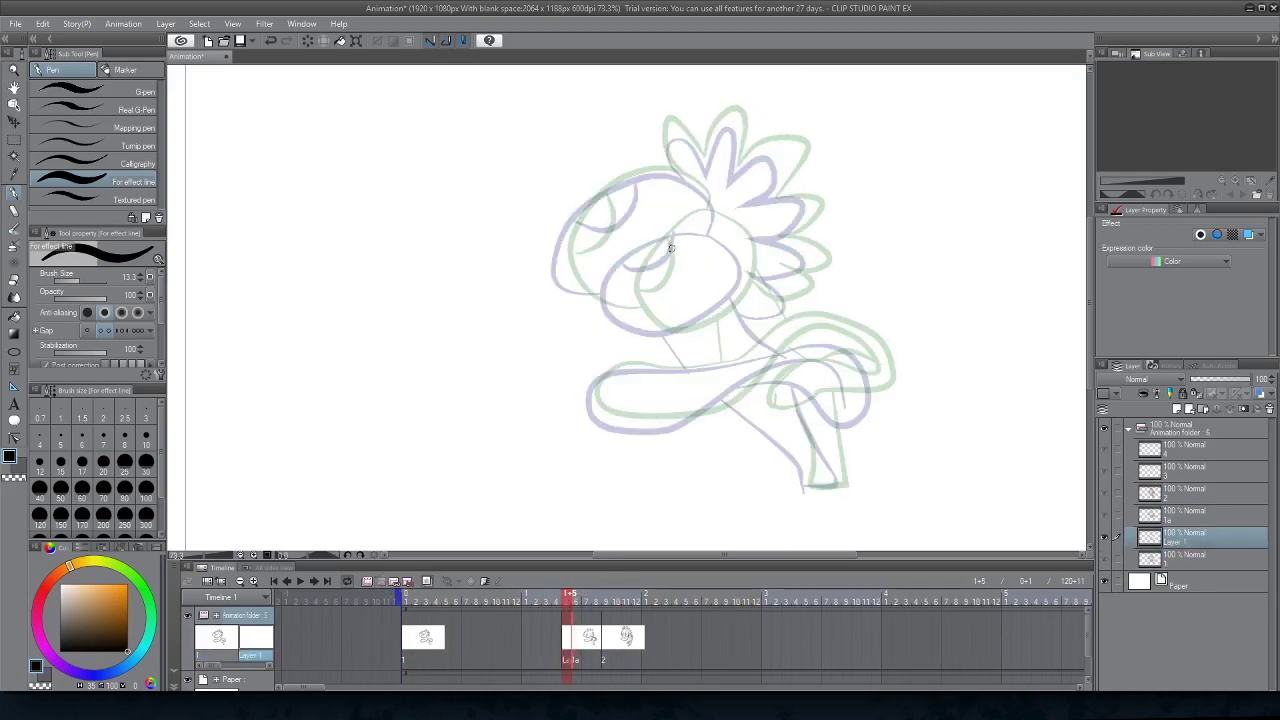
{"action": "mouse_move", "coordinate": [698, 221]}
{"action": "left_mouse_down"}
{"action": "mouse_move", "coordinate": [656, 331]}
{"action": "mouse_move", "coordinate": [706, 232]}
{"action": "mouse_move", "coordinate": [575, 223]}
{"action": "mouse_move", "coordinate": [611, 318]}
{"action": "mouse_move", "coordinate": [683, 155]}
{"action": "mouse_move", "coordinate": [700, 188]}
{"action": "left_mouse_up"}
{"action": "mouse_move", "coordinate": [701, 187]}
{"action": "left_mouse_down"}
{"action": "mouse_move", "coordinate": [753, 252]}
{"action": "mouse_move", "coordinate": [755, 318]}
{"action": "left_mouse_up"}
{"action": "scroll", "coordinate": [730, 219], "scroll_direction": "down", "scroll_amount": 2}
{"action": "scroll", "coordinate": [730, 222], "scroll_direction": "up", "scroll_amount": 3}
{"action": "scroll", "coordinate": [769, 266], "scroll_direction": "up", "scroll_amount": 2}
{"action": "scroll", "coordinate": [775, 262], "scroll_direction": "down", "scroll_amount": 2}
{"action": "scroll", "coordinate": [756, 310], "scroll_direction": "up", "scroll_amount": 1}
{"action": "scroll", "coordinate": [735, 312], "scroll_direction": "down", "scroll_amount": 1}
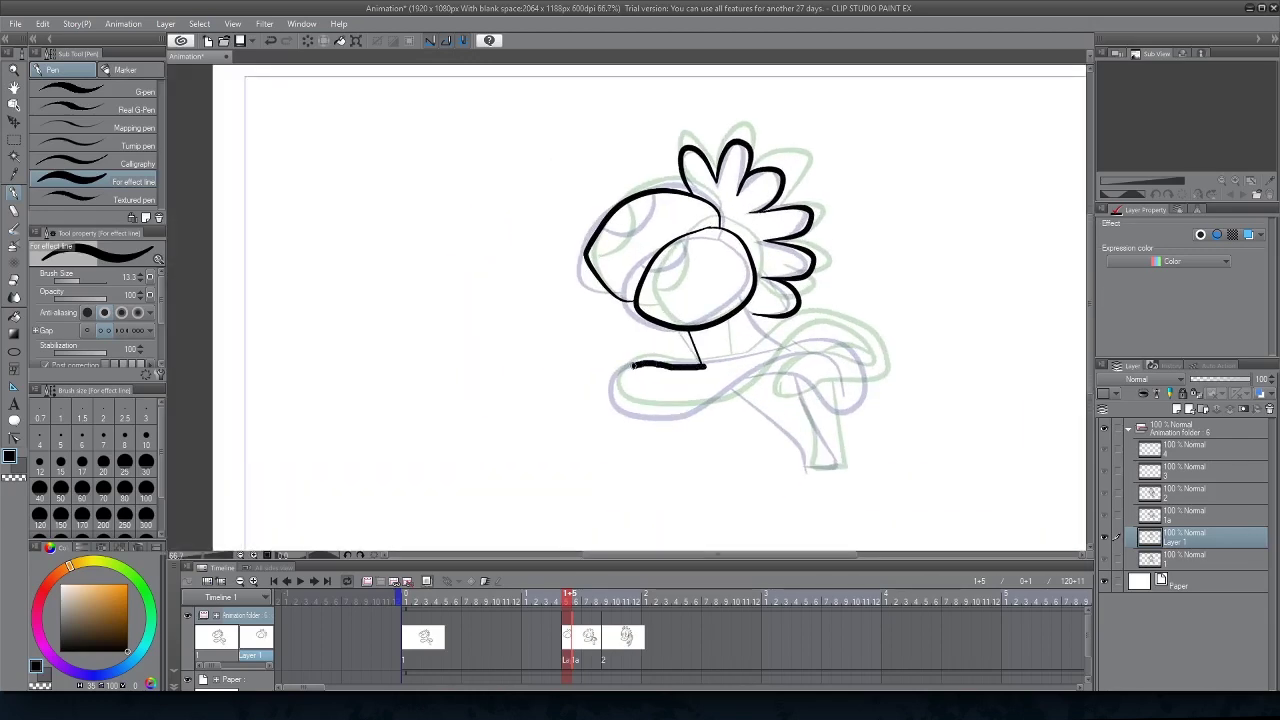
Step: Draw the snout, curved body, leg and pupils on the frame 1+5 in-between, redoing the back contour once
{"action": "left_click_drag", "start_coordinate": [745, 380], "coordinate": [865, 358]}
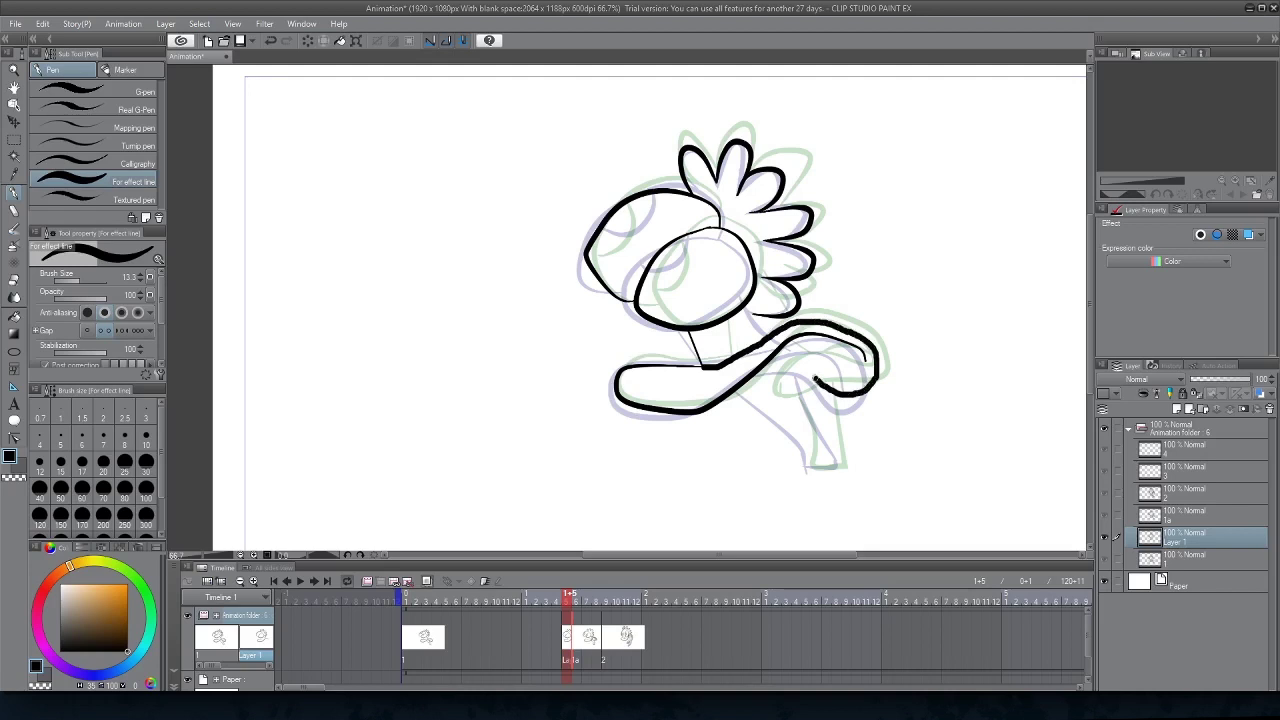
{"action": "key", "text": "ctrl+z"}
{"action": "mouse_move", "coordinate": [700, 366]}
{"action": "left_mouse_down"}
{"action": "mouse_move", "coordinate": [829, 343]}
{"action": "mouse_move", "coordinate": [770, 376]}
{"action": "left_mouse_up"}
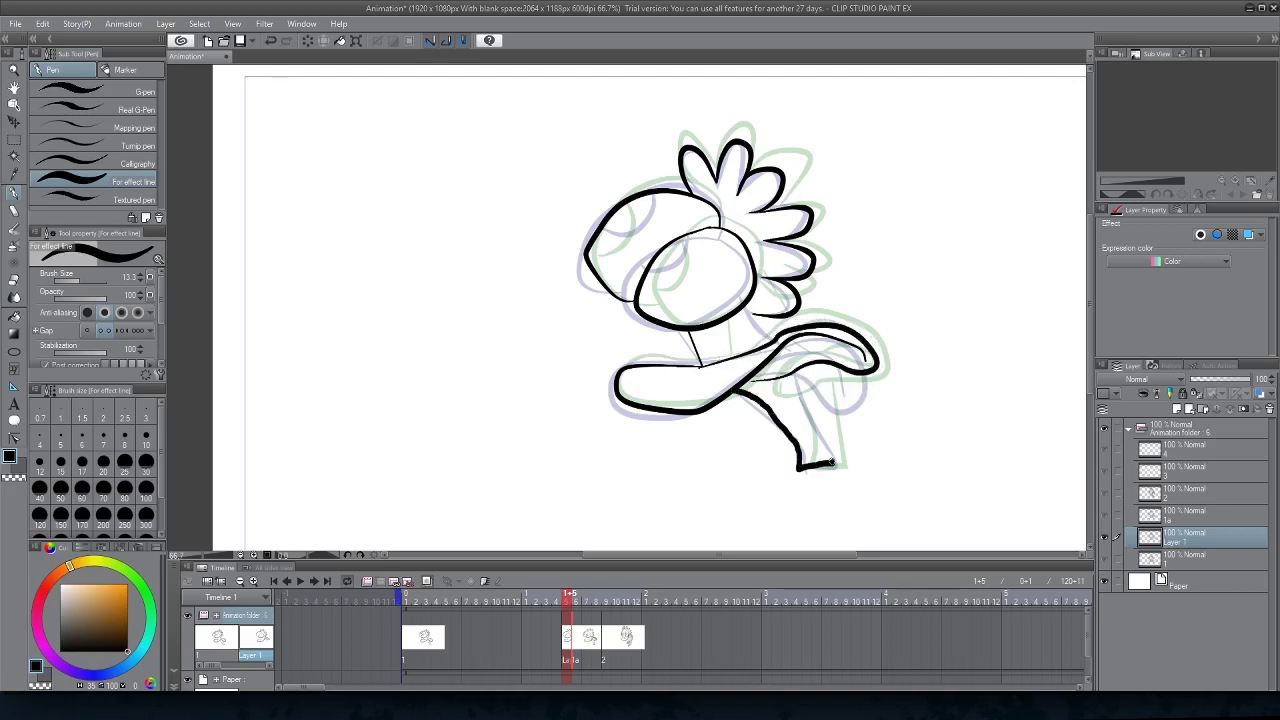
{"action": "left_click_drag", "start_coordinate": [830, 462], "coordinate": [826, 374]}
{"action": "scroll", "coordinate": [620, 200], "scroll_direction": "up", "scroll_amount": 1}
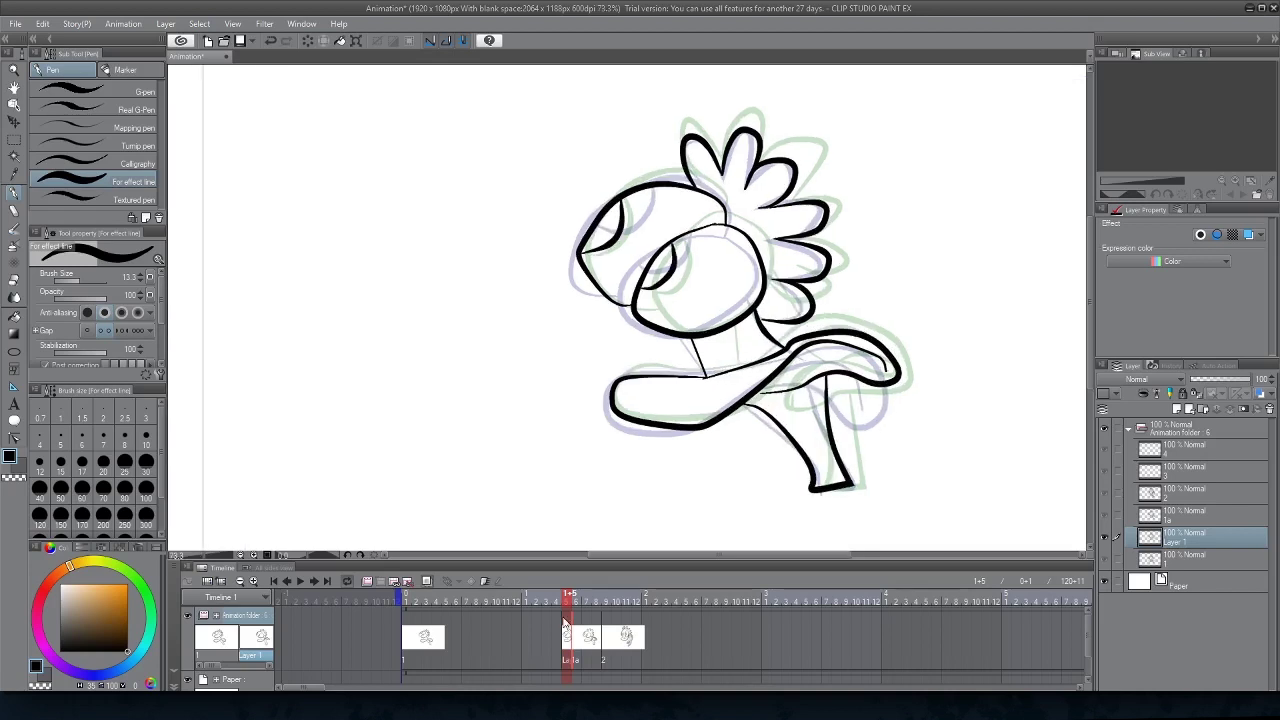
Step: Create in-between cel 1b at frame 1+7 and draw the two overlapping eye outlines
{"action": "mouse_move", "coordinate": [566, 622]}
{"action": "left_mouse_down"}
{"action": "mouse_move", "coordinate": [529, 605]}
{"action": "mouse_move", "coordinate": [609, 605]}
{"action": "mouse_move", "coordinate": [538, 613]}
{"action": "mouse_move", "coordinate": [572, 607]}
{"action": "mouse_move", "coordinate": [320, 580]}
{"action": "mouse_move", "coordinate": [677, 605]}
{"action": "mouse_move", "coordinate": [587, 616]}
{"action": "left_mouse_up"}
{"action": "key", "text": "ctrl+shift+n"}
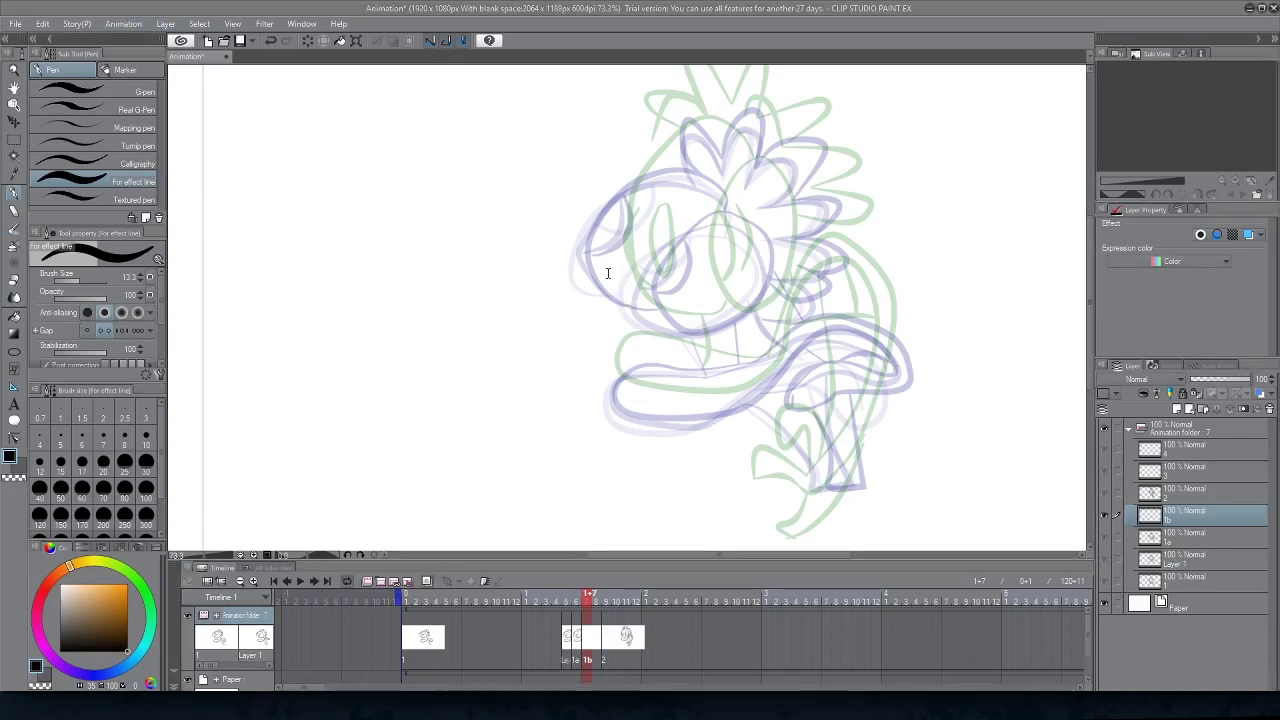
{"action": "left_click", "coordinate": [729, 262]}
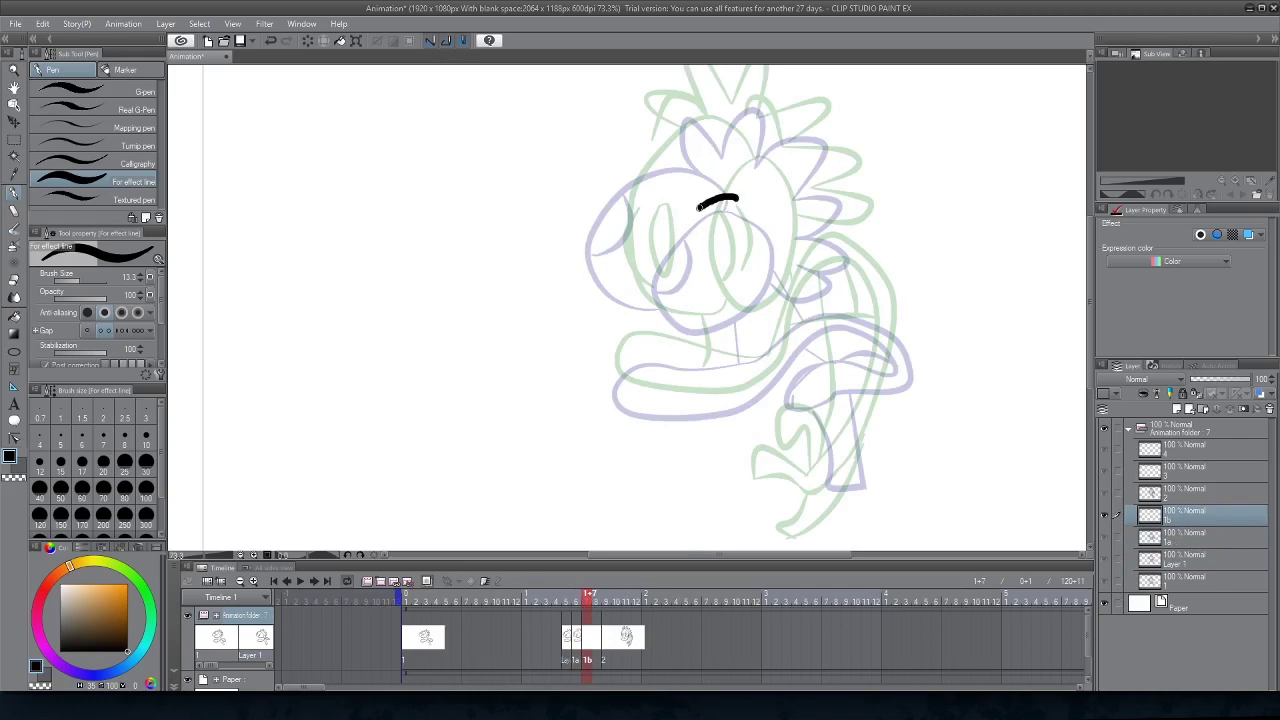
{"action": "mouse_move", "coordinate": [699, 207]}
{"action": "left_mouse_down"}
{"action": "mouse_move", "coordinate": [672, 309]}
{"action": "mouse_move", "coordinate": [767, 286]}
{"action": "mouse_move", "coordinate": [712, 162]}
{"action": "mouse_move", "coordinate": [604, 214]}
{"action": "mouse_move", "coordinate": [664, 306]}
{"action": "left_mouse_up"}
{"action": "scroll", "coordinate": [667, 200], "scroll_direction": "down", "scroll_amount": 1}
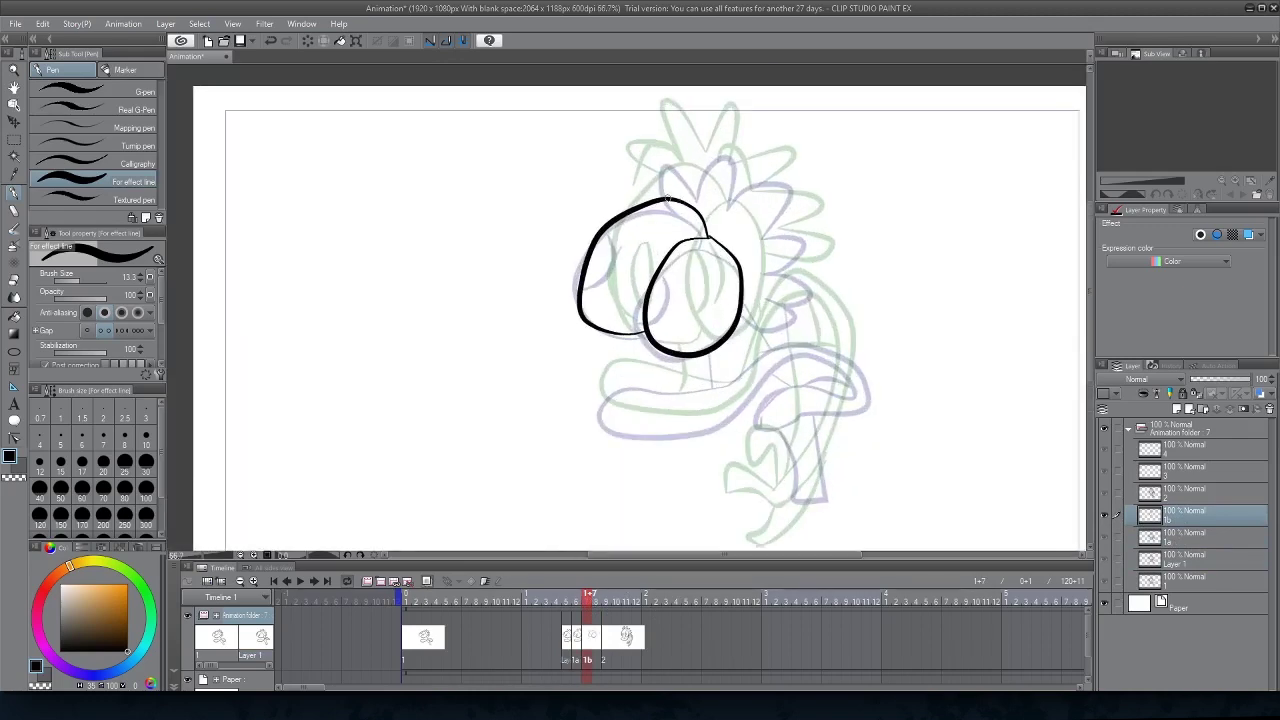
Step: Draw the spiky hair around the head and both pupils on cel 1b
{"action": "left_click_drag", "start_coordinate": [707, 147], "coordinate": [723, 185]}
{"action": "mouse_move", "coordinate": [723, 185]}
{"action": "left_mouse_down"}
{"action": "mouse_move", "coordinate": [772, 197]}
{"action": "mouse_move", "coordinate": [762, 237]}
{"action": "left_mouse_up"}
{"action": "left_click_drag", "start_coordinate": [762, 237], "coordinate": [758, 302]}
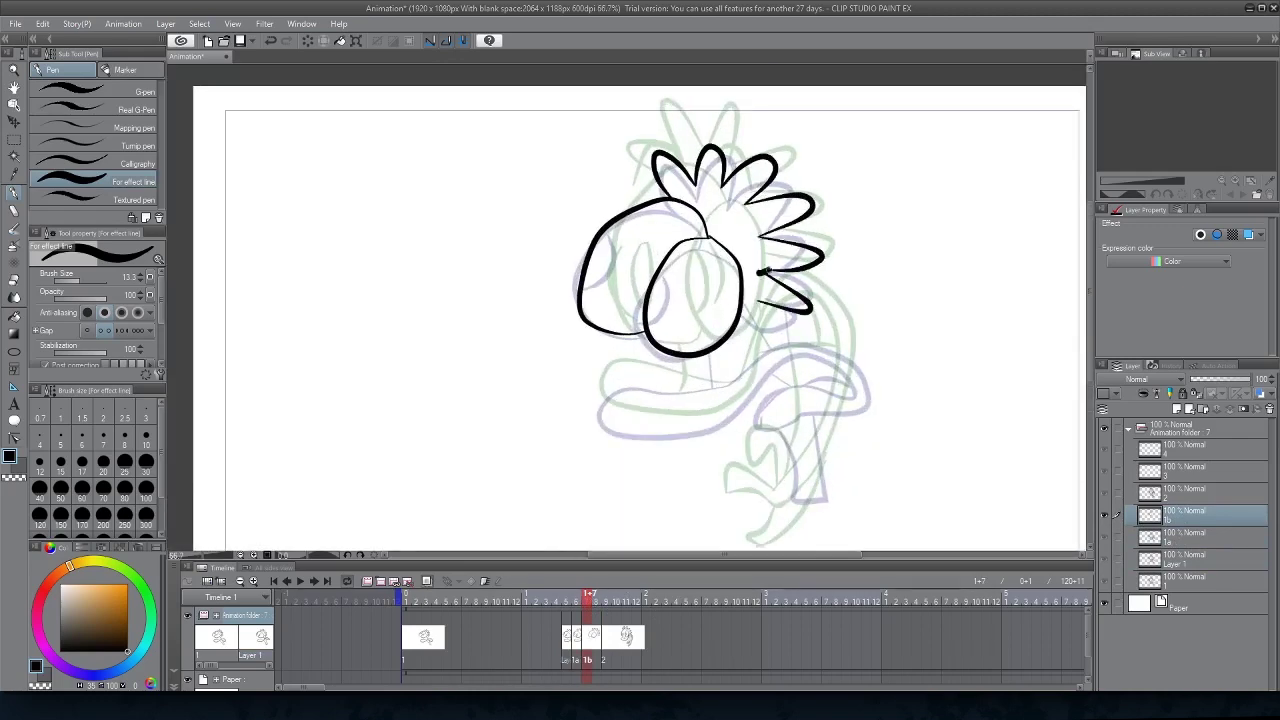
{"action": "scroll", "coordinate": [760, 300], "scroll_direction": "down", "scroll_amount": 2}
{"action": "scroll", "coordinate": [727, 309], "scroll_direction": "up", "scroll_amount": 2}
{"action": "left_click_drag", "start_coordinate": [655, 234], "coordinate": [640, 238]}
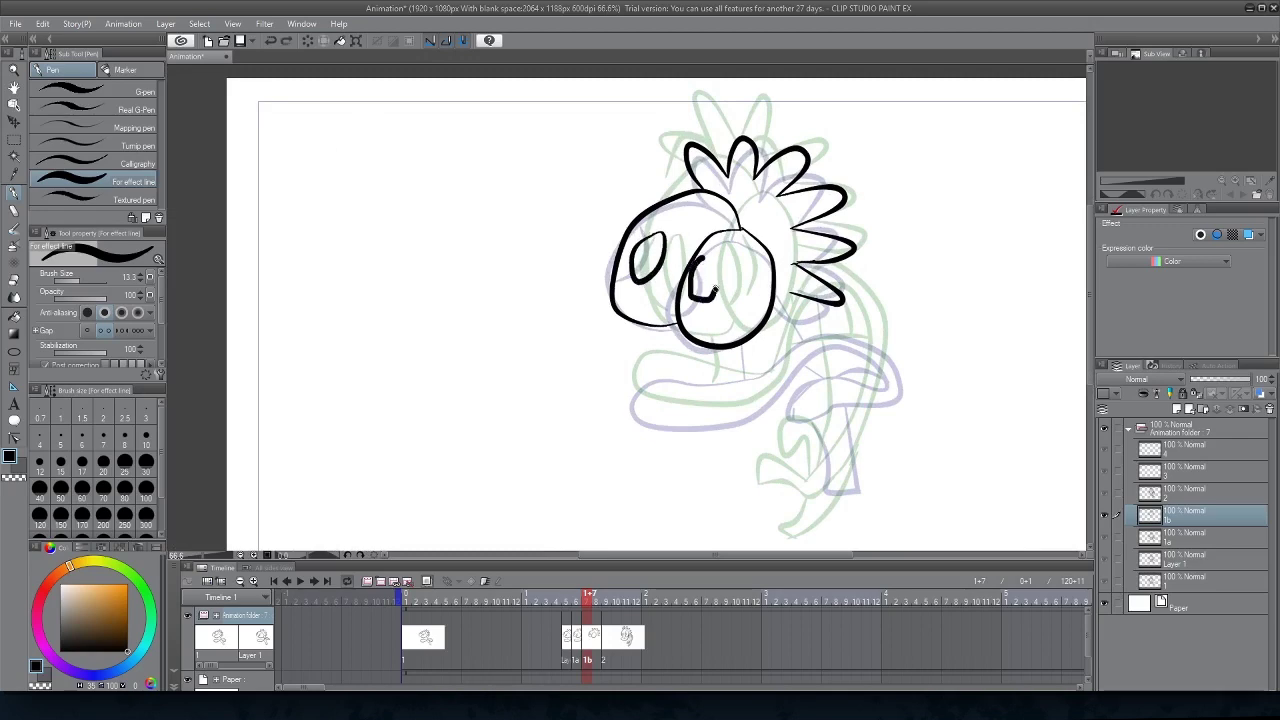
{"action": "left_click_drag", "start_coordinate": [716, 289], "coordinate": [704, 258]}
Step: Check cel 1b against its neighbouring frames and add curved hairline strokes at the front and back of the hair
{"action": "scroll", "coordinate": [721, 259], "scroll_direction": "down", "scroll_amount": 5}
{"action": "left_click_drag", "start_coordinate": [590, 600], "coordinate": [588, 605]}
{"action": "scroll", "coordinate": [740, 224], "scroll_direction": "up", "scroll_amount": 6}
{"action": "left_click_drag", "start_coordinate": [665, 203], "coordinate": [709, 173]}
{"action": "mouse_move", "coordinate": [738, 205]}
{"action": "left_mouse_down"}
{"action": "mouse_move", "coordinate": [759, 215]}
{"action": "mouse_move", "coordinate": [769, 256]}
{"action": "left_mouse_up"}
Step: Draw the snout, arched body contours, neck line and leg on cel 1b, redoing the last leg stroke
{"action": "left_click_drag", "start_coordinate": [577, 602], "coordinate": [597, 605]}
{"action": "mouse_move", "coordinate": [646, 410]}
{"action": "left_mouse_down"}
{"action": "mouse_move", "coordinate": [725, 458]}
{"action": "mouse_move", "coordinate": [784, 388]}
{"action": "mouse_move", "coordinate": [880, 385]}
{"action": "left_mouse_up"}
{"action": "mouse_move", "coordinate": [788, 486]}
{"action": "left_mouse_down"}
{"action": "mouse_move", "coordinate": [895, 447]}
{"action": "mouse_move", "coordinate": [836, 340]}
{"action": "mouse_move", "coordinate": [726, 422]}
{"action": "left_mouse_up"}
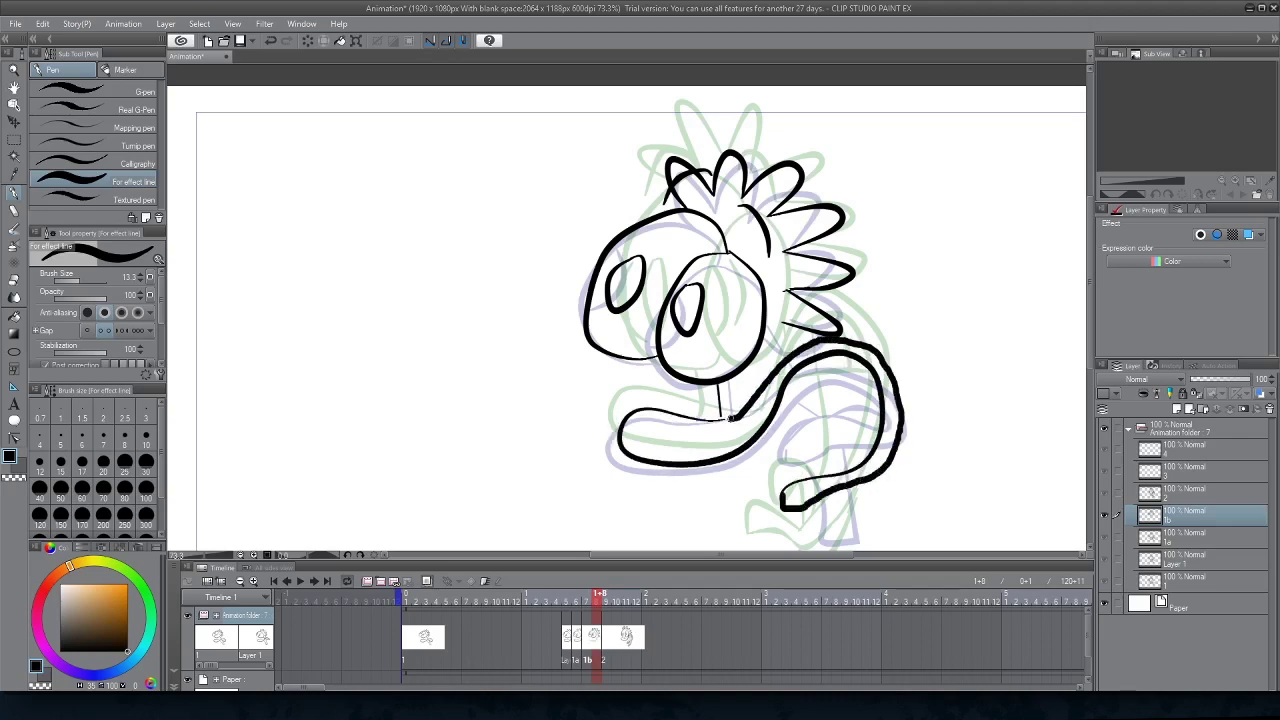
{"action": "scroll", "coordinate": [726, 422], "scroll_direction": "down", "scroll_amount": 1}
{"action": "left_click_drag", "start_coordinate": [783, 348], "coordinate": [784, 352]}
{"action": "scroll", "coordinate": [784, 352], "scroll_direction": "down", "scroll_amount": 1}
{"action": "scroll", "coordinate": [798, 421], "scroll_direction": "up", "scroll_amount": 1}
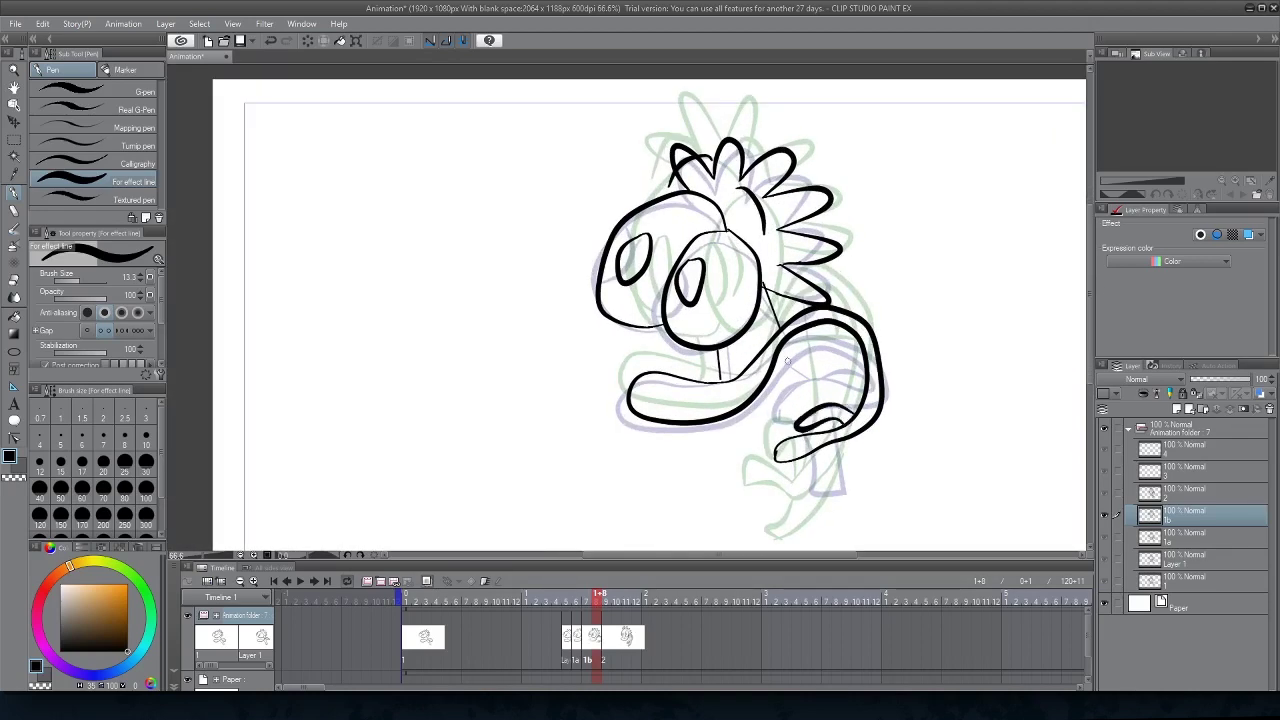
{"action": "key", "text": "ctrl+z"}
{"action": "left_click_drag", "start_coordinate": [831, 493], "coordinate": [839, 443]}
Step: Create in-between cel 1c at frame 1+8 and draw the eyes, pupils, snout and inner and outer back contours
{"action": "mouse_move", "coordinate": [587, 598]}
{"action": "left_mouse_down"}
{"action": "mouse_move", "coordinate": [569, 605]}
{"action": "mouse_move", "coordinate": [615, 596]}
{"action": "mouse_move", "coordinate": [558, 596]}
{"action": "mouse_move", "coordinate": [597, 594]}
{"action": "mouse_move", "coordinate": [596, 582]}
{"action": "left_mouse_up"}
{"action": "left_click", "coordinate": [383, 585]}
{"action": "mouse_move", "coordinate": [722, 206]}
{"action": "left_mouse_down"}
{"action": "mouse_move", "coordinate": [694, 315]}
{"action": "mouse_move", "coordinate": [767, 297]}
{"action": "mouse_move", "coordinate": [640, 208]}
{"action": "left_mouse_up"}
{"action": "mouse_move", "coordinate": [698, 332]}
{"action": "left_mouse_down"}
{"action": "mouse_move", "coordinate": [642, 291]}
{"action": "mouse_move", "coordinate": [650, 240]}
{"action": "mouse_move", "coordinate": [712, 302]}
{"action": "mouse_move", "coordinate": [710, 258]}
{"action": "mouse_move", "coordinate": [720, 366]}
{"action": "mouse_move", "coordinate": [662, 352]}
{"action": "mouse_move", "coordinate": [674, 402]}
{"action": "mouse_move", "coordinate": [769, 359]}
{"action": "mouse_move", "coordinate": [810, 272]}
{"action": "left_mouse_up"}
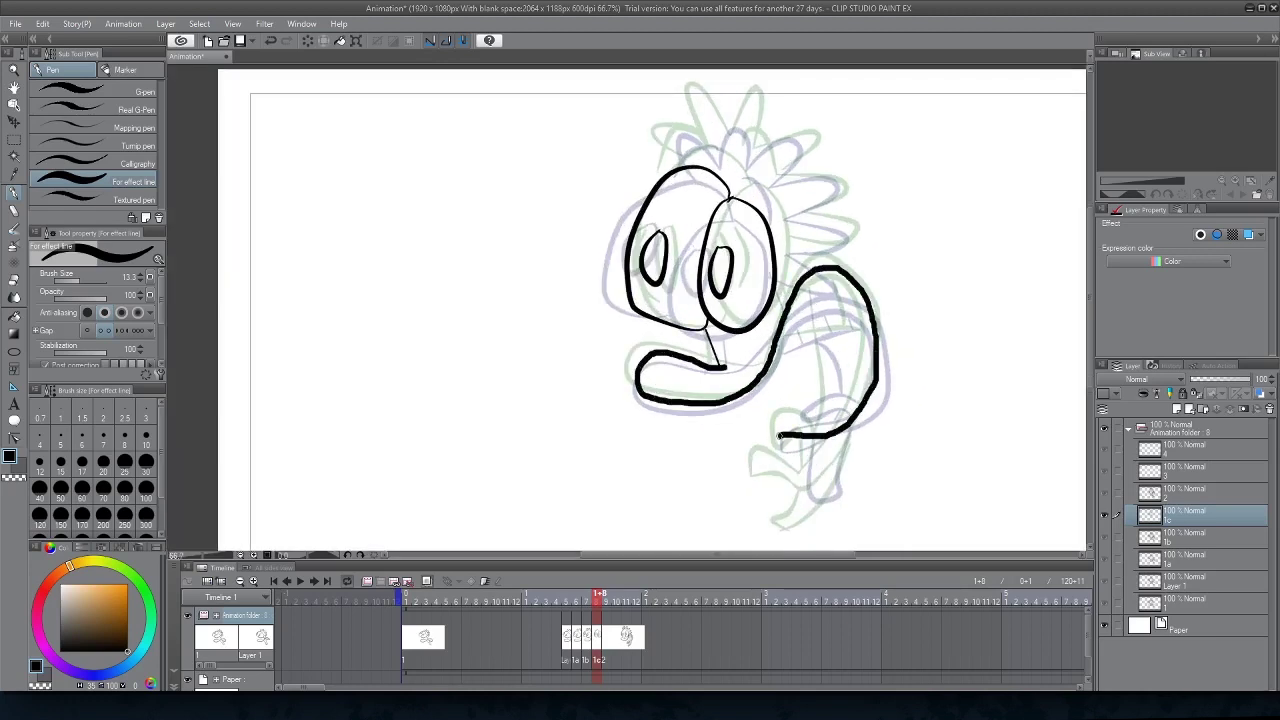
{"action": "left_click_drag", "start_coordinate": [775, 446], "coordinate": [890, 363]}
{"action": "left_click_drag", "start_coordinate": [859, 264], "coordinate": [890, 360]}
{"action": "scroll", "coordinate": [785, 352], "scroll_direction": "up", "scroll_amount": 2}
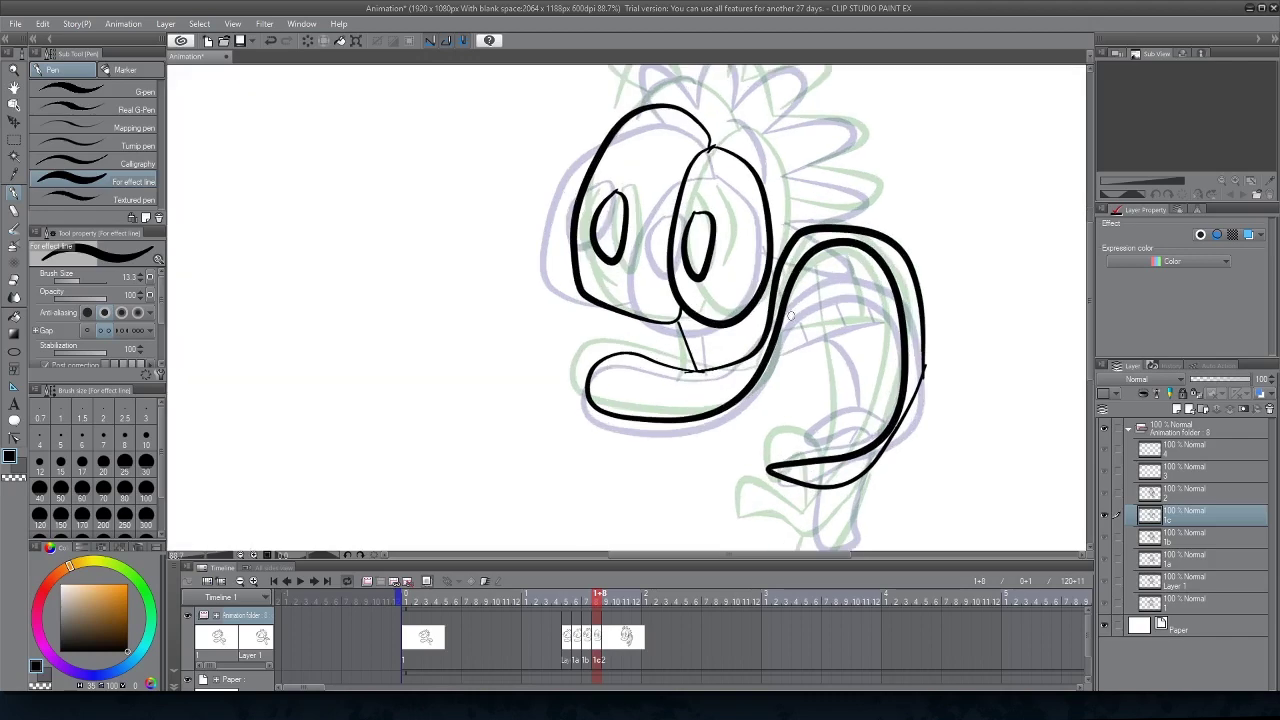
Step: Draw the crossing torso lines and the small curled limb inside the body on cel 1c
{"action": "left_click_drag", "start_coordinate": [783, 325], "coordinate": [895, 297]}
{"action": "left_click_drag", "start_coordinate": [808, 262], "coordinate": [820, 309]}
{"action": "mouse_move", "coordinate": [868, 446]}
{"action": "left_mouse_down"}
{"action": "mouse_move", "coordinate": [792, 434]}
{"action": "mouse_move", "coordinate": [862, 447]}
{"action": "left_mouse_up"}
{"action": "key", "text": "ctrl+z"}
{"action": "left_click_drag", "start_coordinate": [841, 316], "coordinate": [855, 414]}
Step: Draw the spiky hair and hairline strokes around the head on cel 1c
{"action": "scroll", "coordinate": [795, 429], "scroll_direction": "down", "scroll_amount": 2}
{"action": "mouse_move", "coordinate": [664, 157]}
{"action": "left_mouse_down"}
{"action": "mouse_move", "coordinate": [768, 150]}
{"action": "mouse_move", "coordinate": [830, 205]}
{"action": "mouse_move", "coordinate": [840, 265]}
{"action": "left_mouse_up"}
{"action": "left_click_drag", "start_coordinate": [754, 179], "coordinate": [779, 208]}
{"action": "scroll", "coordinate": [766, 200], "scroll_direction": "down", "scroll_amount": 2}
{"action": "scroll", "coordinate": [790, 380], "scroll_direction": "up", "scroll_amount": 2}
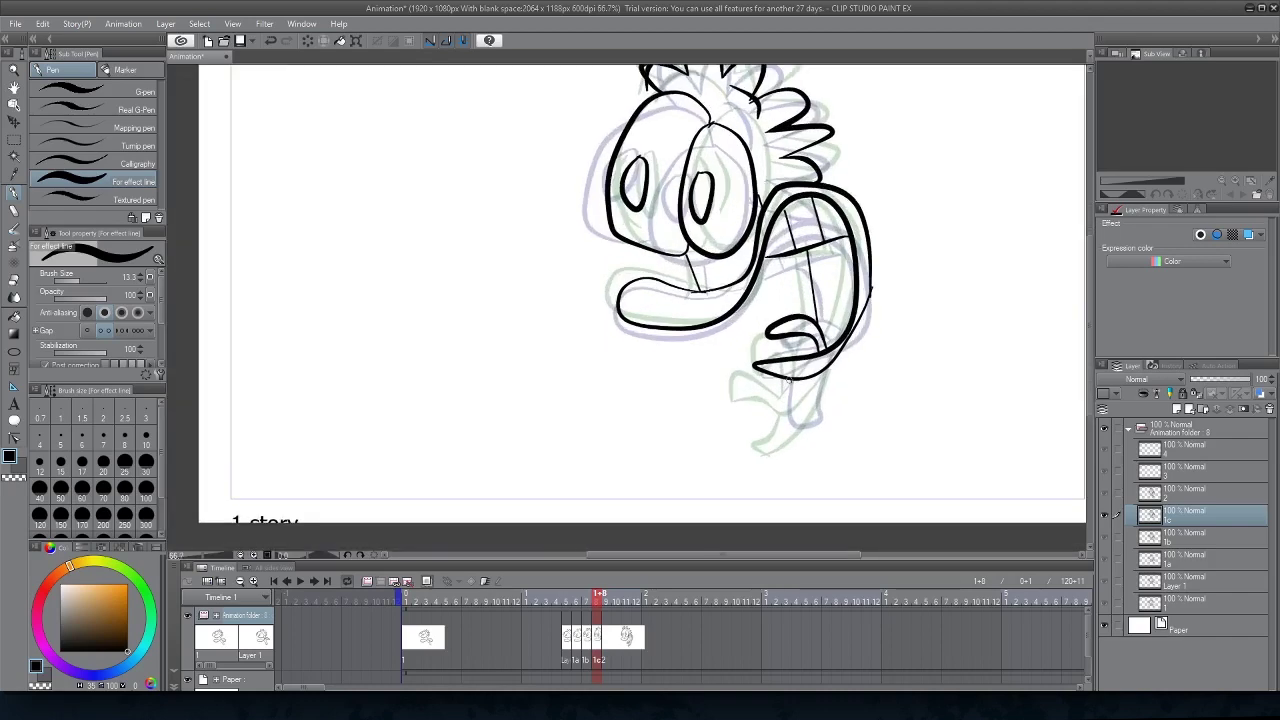
Step: Undo the last stroke on cel 1c, finish the leg below the body, and scrub the timeline to check the motion
{"action": "key", "text": "ctrl+z"}
{"action": "left_click_drag", "start_coordinate": [801, 422], "coordinate": [811, 379]}
{"action": "scroll", "coordinate": [724, 288], "scroll_direction": "up", "scroll_amount": 1}
{"action": "left_click_drag", "start_coordinate": [718, 157], "coordinate": [716, 195]}
{"action": "scroll", "coordinate": [712, 199], "scroll_direction": "down", "scroll_amount": 3}
{"action": "mouse_move", "coordinate": [626, 604]}
{"action": "left_mouse_down"}
{"action": "mouse_move", "coordinate": [560, 610]}
{"action": "mouse_move", "coordinate": [580, 621]}
{"action": "left_mouse_up"}
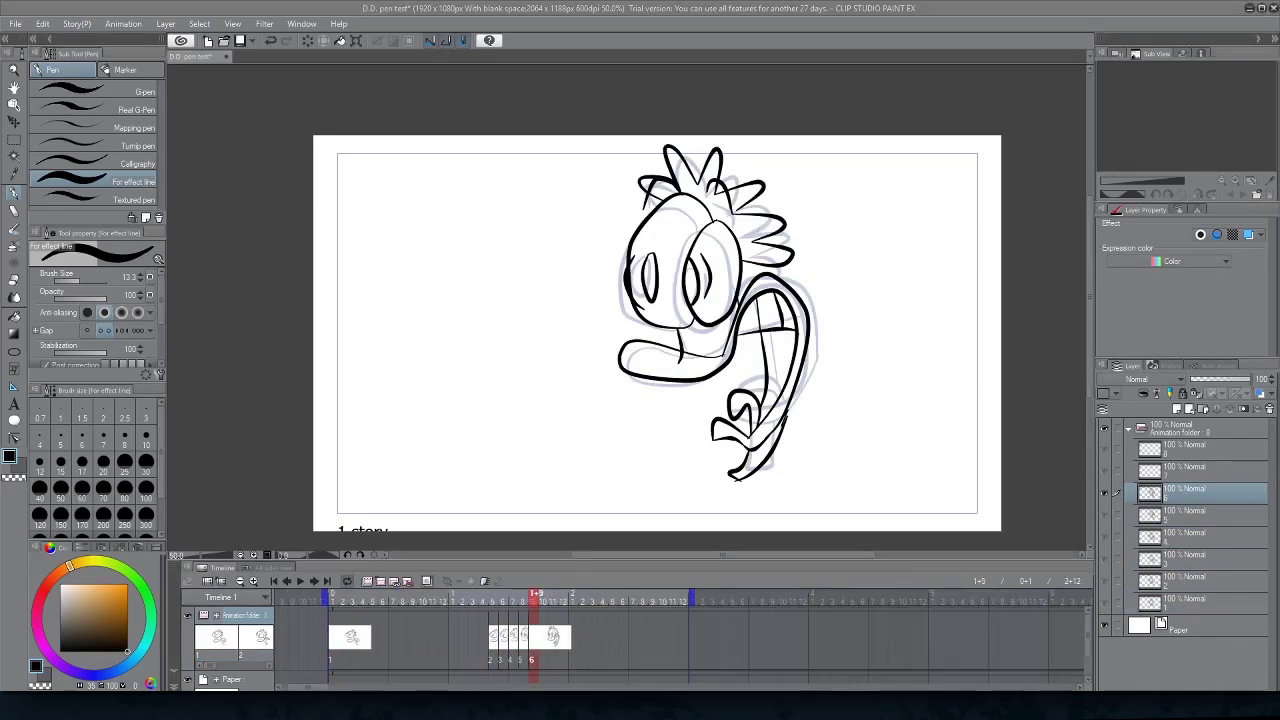
Step: Set the Vector eraser's brush size to 15.1 and erase the short line's overhang inside the snout on cel 6
{"action": "scroll", "coordinate": [591, 374], "scroll_direction": "up", "scroll_amount": 4}
{"action": "key", "text": "e"}
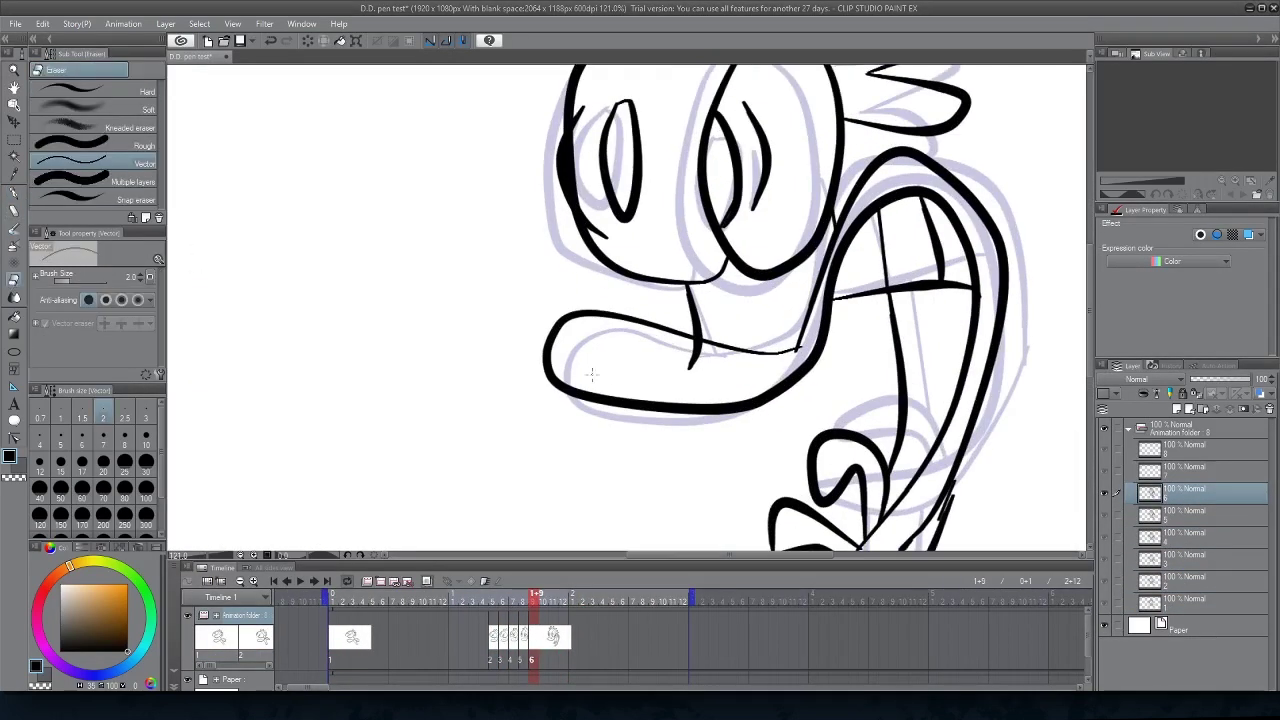
{"action": "left_click", "coordinate": [80, 282]}
{"action": "left_click_drag", "start_coordinate": [688, 366], "coordinate": [702, 346]}
{"action": "scroll", "coordinate": [662, 345], "scroll_direction": "down", "scroll_amount": 4}
{"action": "scroll", "coordinate": [662, 345], "scroll_direction": "up", "scroll_amount": 1}
Step: Create the new animation cel 6a at frame 1+10 and switch back to the pen
{"action": "left_click", "coordinate": [543, 601]}
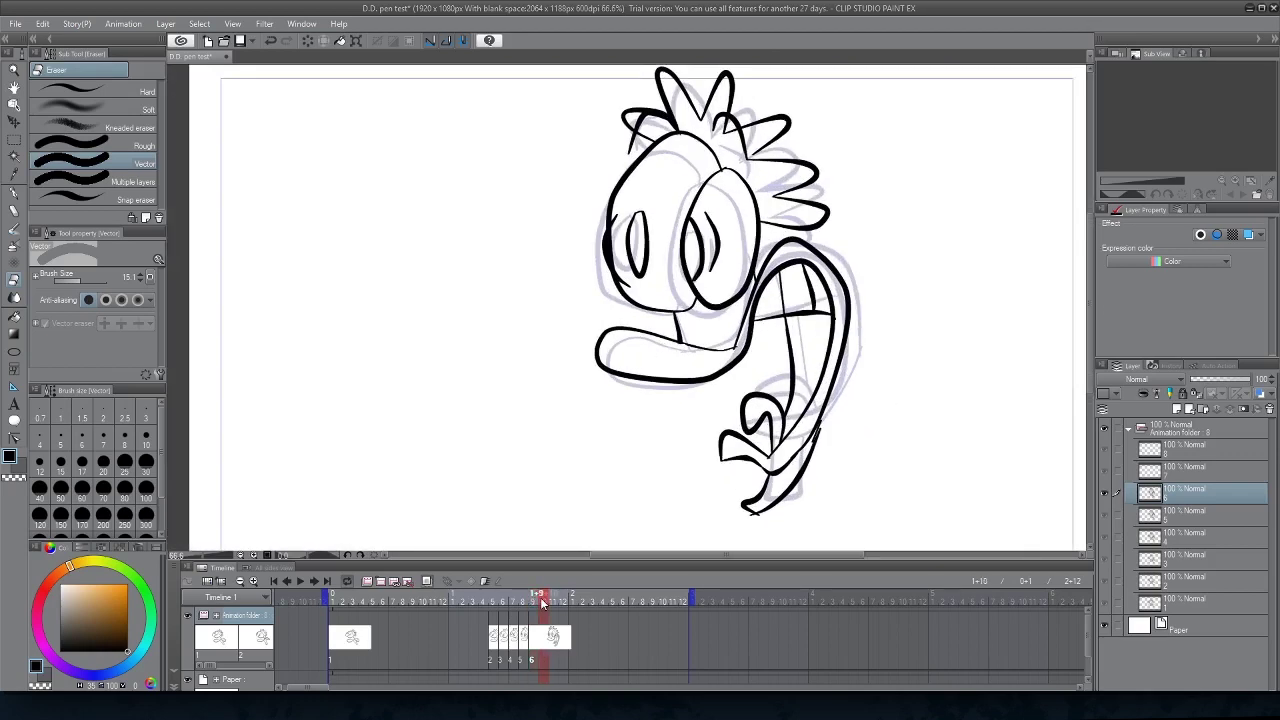
{"action": "left_click", "coordinate": [1177, 476]}
{"action": "left_click", "coordinate": [381, 583]}
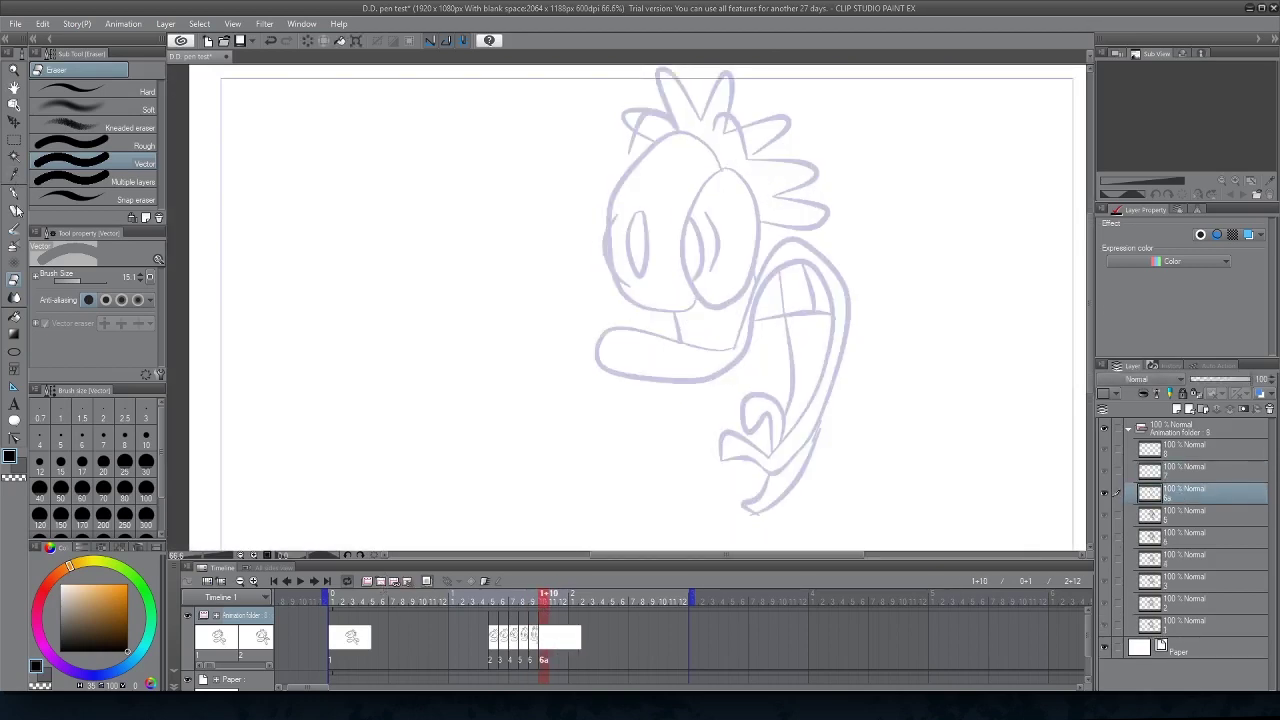
{"action": "left_click", "coordinate": [16, 194]}
{"action": "scroll", "coordinate": [727, 206], "scroll_direction": "up", "scroll_amount": 1}
Step: Step back to cel 6 to copy its drawing, and restore cel 6a at frame 1+10 with the copied drawing
{"action": "mouse_move", "coordinate": [721, 151]}
{"action": "left_mouse_down"}
{"action": "mouse_move", "coordinate": [686, 182]}
{"action": "mouse_move", "coordinate": [680, 353]}
{"action": "mouse_move", "coordinate": [716, 154]}
{"action": "mouse_move", "coordinate": [680, 187]}
{"action": "mouse_move", "coordinate": [660, 256]}
{"action": "mouse_move", "coordinate": [725, 163]}
{"action": "left_mouse_up"}
{"action": "key", "text": "ctrl+z"}
{"action": "key", "text": "ctrl+z"}
{"action": "key", "text": "ctrl+z"}
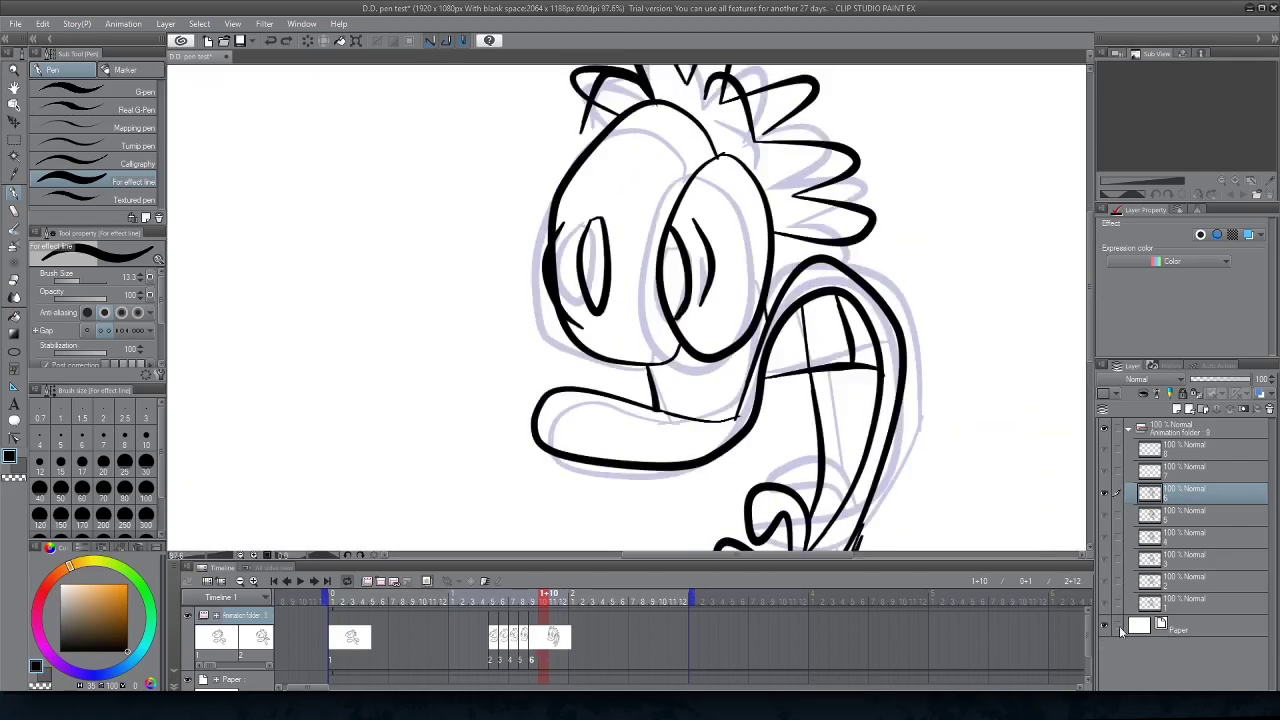
{"action": "key", "text": "ctrl+y"}
{"action": "left_click", "coordinate": [536, 639]}
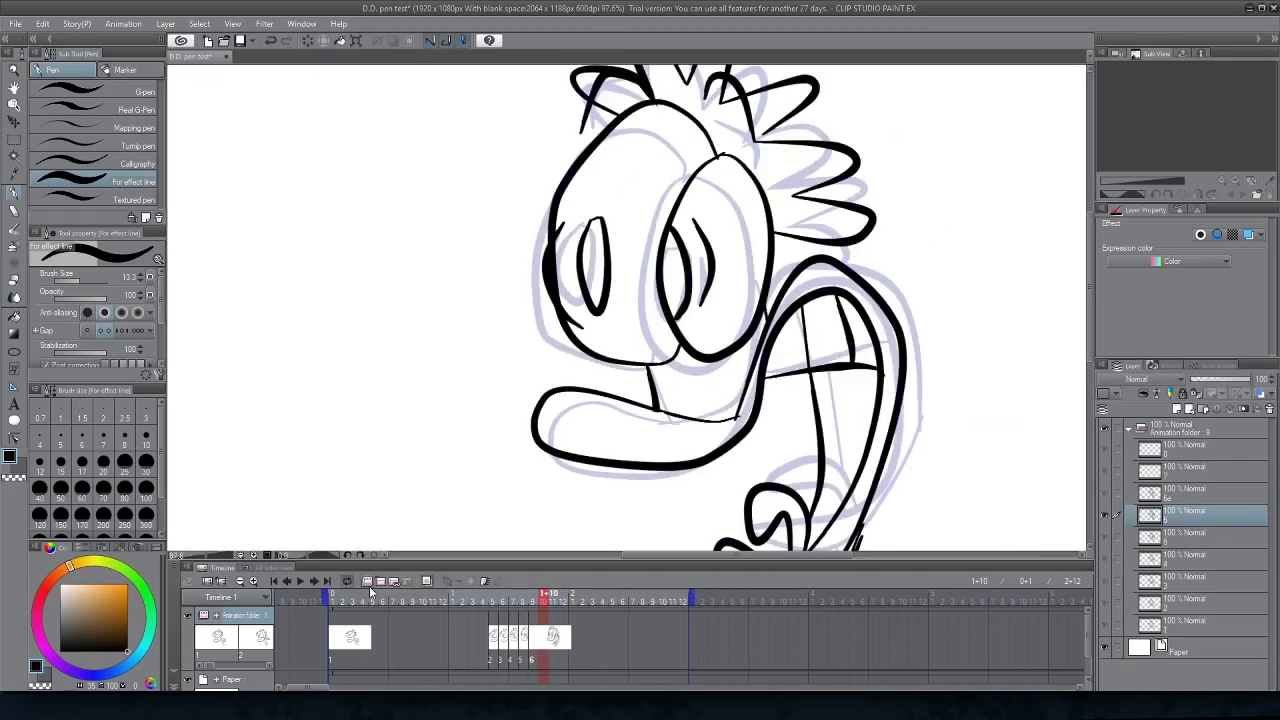
{"action": "key", "text": "ctrl+y"}
{"action": "mouse_move", "coordinate": [802, 310]}
{"action": "left_mouse_down"}
{"action": "mouse_move", "coordinate": [743, 166]}
{"action": "mouse_move", "coordinate": [706, 231]}
{"action": "left_mouse_up"}
Step: Erase the back contours, torso lines and curled limbs from cel 6a, keeping the head, snout tip and leg
{"action": "left_click", "coordinate": [14, 281]}
{"action": "left_click_drag", "start_coordinate": [718, 184], "coordinate": [727, 293]}
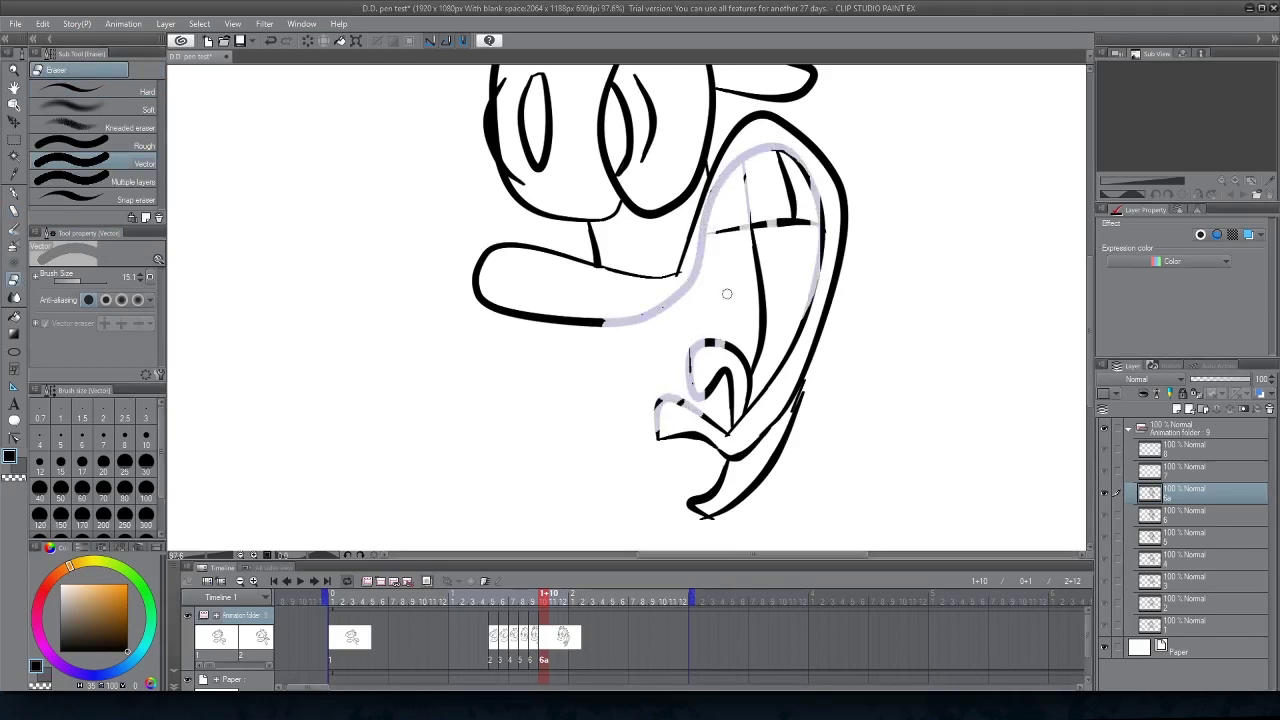
{"action": "key", "text": "ctrl+z"}
{"action": "mouse_move", "coordinate": [790, 200]}
{"action": "left_mouse_down"}
{"action": "mouse_move", "coordinate": [774, 170]}
{"action": "mouse_move", "coordinate": [787, 222]}
{"action": "left_mouse_up"}
{"action": "mouse_move", "coordinate": [750, 383]}
{"action": "left_mouse_down", "text": "ctrl+alt"}
{"action": "mouse_move", "coordinate": [786, 383]}
{"action": "mouse_move", "coordinate": [780, 150]}
{"action": "mouse_move", "coordinate": [742, 425]}
{"action": "left_mouse_up", "text": "ctrl+alt"}
{"action": "scroll", "coordinate": [742, 425], "scroll_direction": "down", "scroll_amount": 3}
Step: Redraw the inner and outer back contours of cel 6a with a lower, wider arch than the onion-skin pose
{"action": "key", "text": "p"}
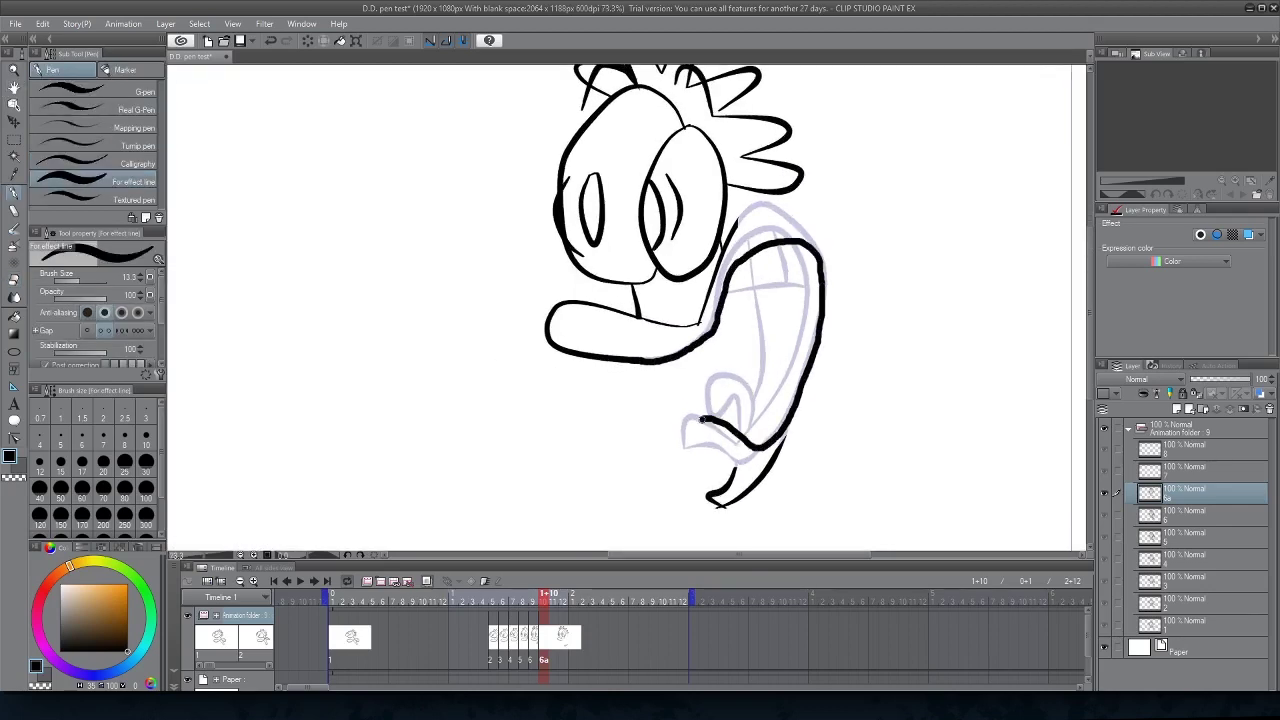
{"action": "key", "text": "ctrl+z"}
{"action": "left_click_drag", "start_coordinate": [724, 235], "coordinate": [835, 313]}
{"action": "scroll", "coordinate": [725, 298], "scroll_direction": "up", "scroll_amount": 4}
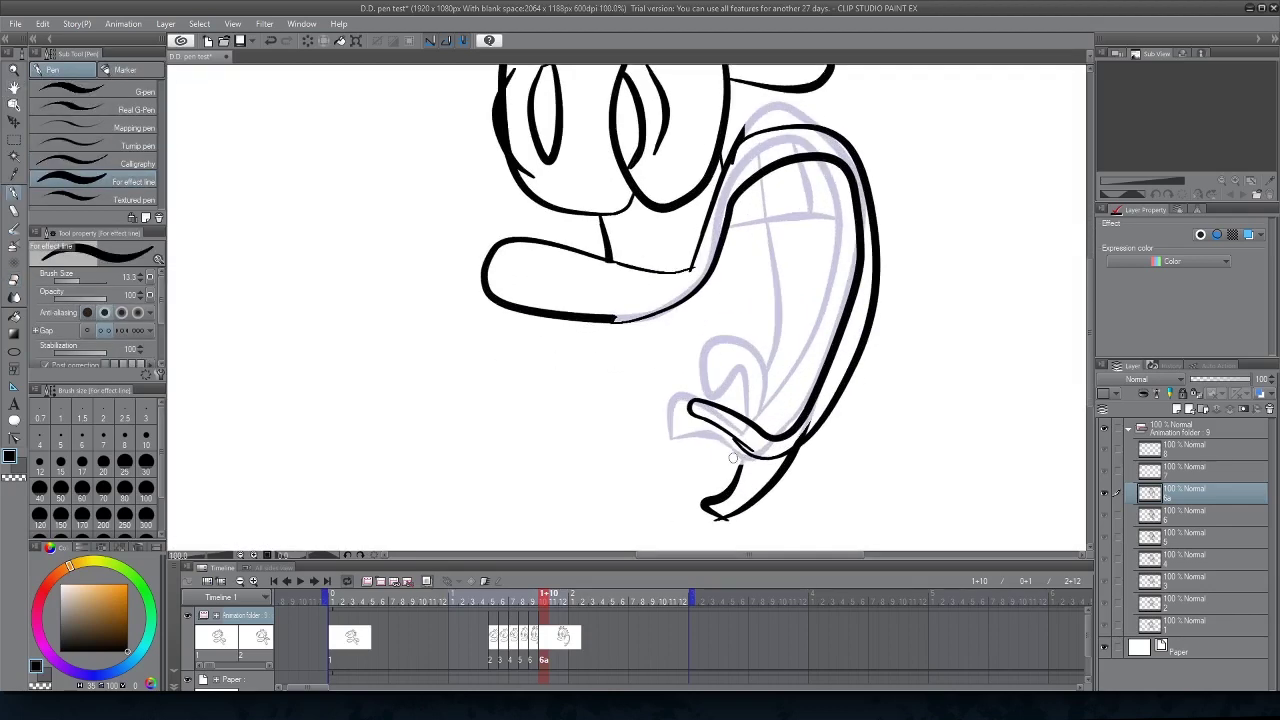
Step: Trim the overlapping line ends where the outer back contour meets the head on cel 6a with the Vector eraser
{"action": "key", "text": "e"}
{"action": "scroll", "coordinate": [790, 168], "scroll_direction": "up", "scroll_amount": 3}
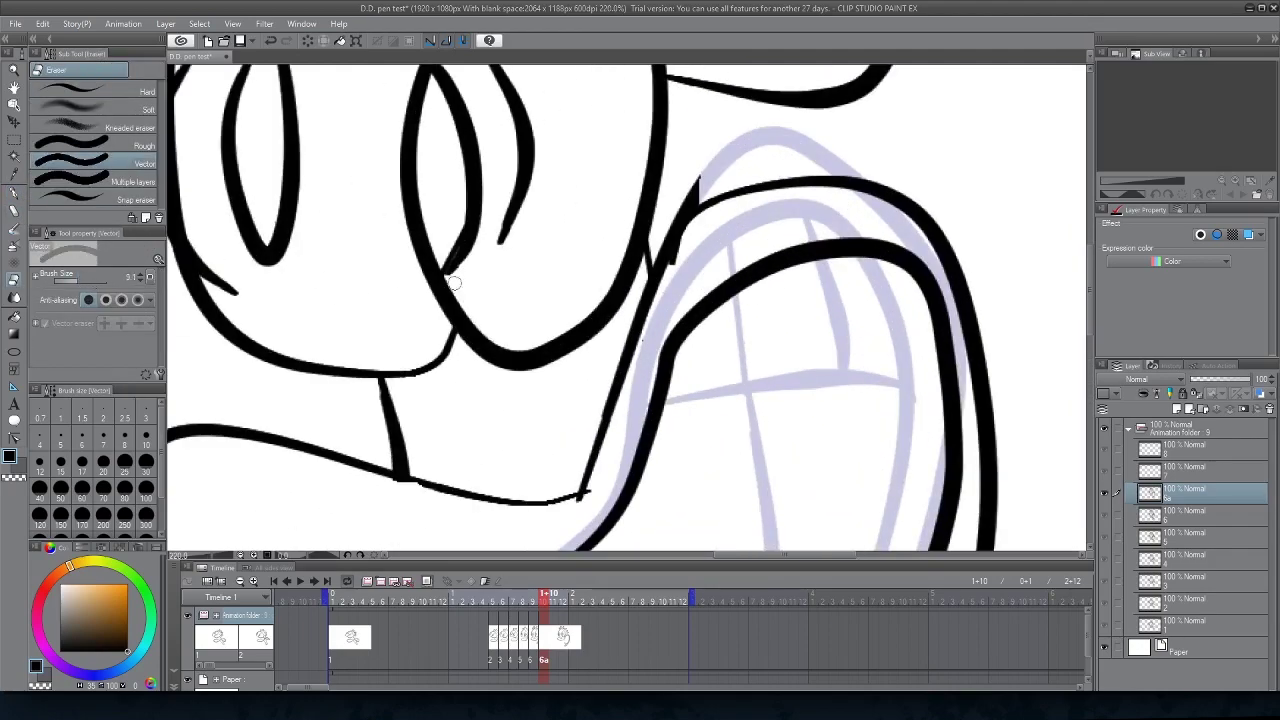
{"action": "scroll", "coordinate": [670, 207], "scroll_direction": "up", "scroll_amount": 4}
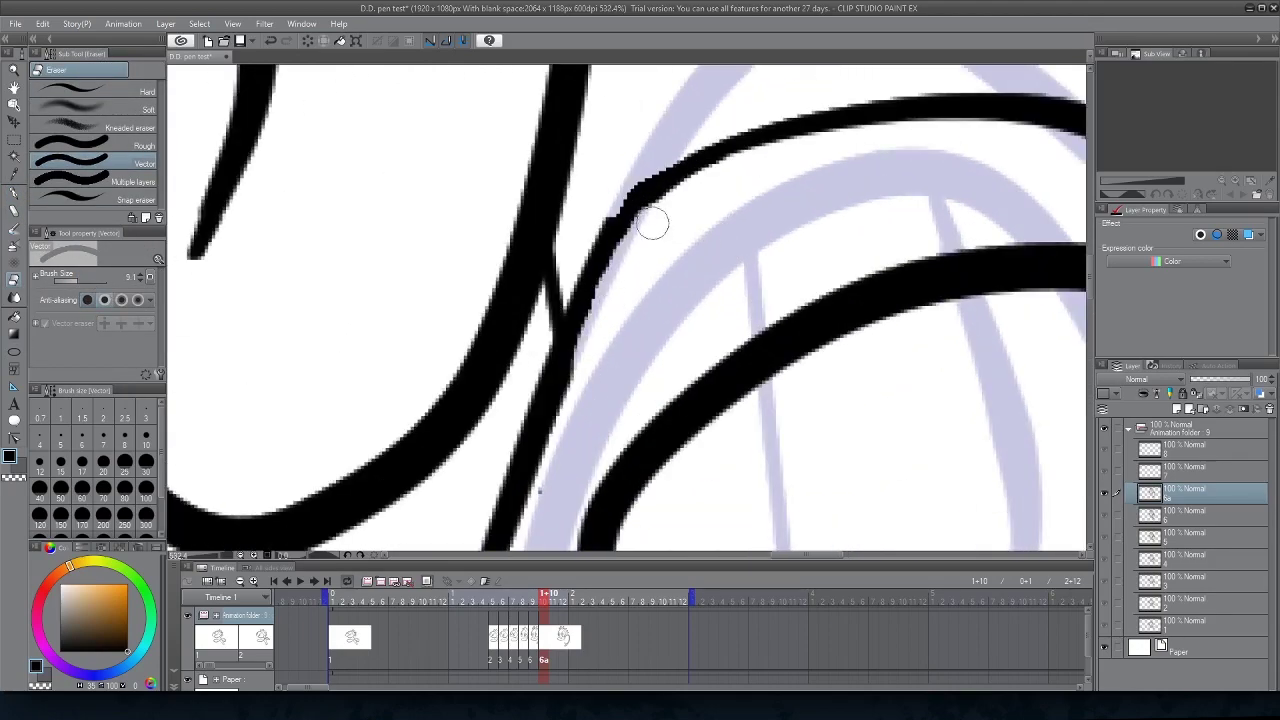
{"action": "scroll", "coordinate": [588, 426], "scroll_direction": "down", "scroll_amount": 3}
{"action": "scroll", "coordinate": [654, 374], "scroll_direction": "up", "scroll_amount": 2}
{"action": "scroll", "coordinate": [654, 374], "scroll_direction": "down", "scroll_amount": 5}
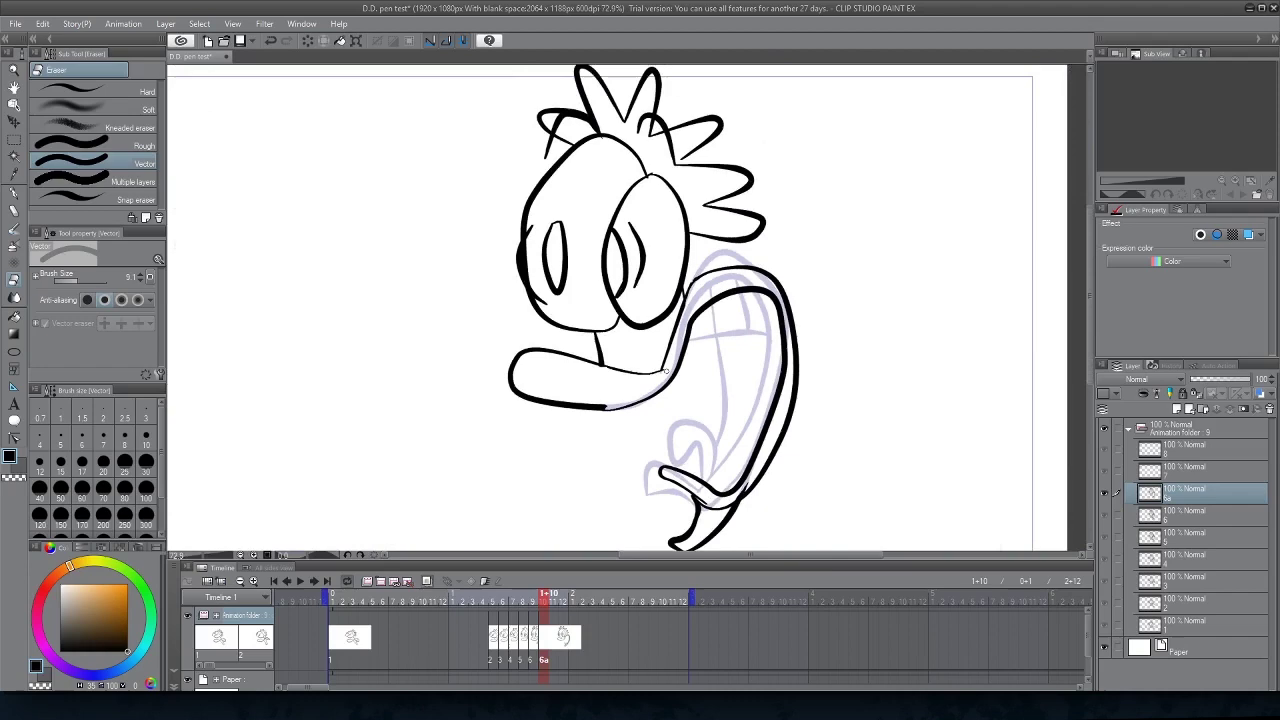
Step: Touch up the join in the lower snout outline on cel 6a with the pen and Vector eraser
{"action": "scroll", "coordinate": [594, 390], "scroll_direction": "up", "scroll_amount": 3}
{"action": "mouse_move", "coordinate": [594, 390]}
{"action": "left_mouse_down"}
{"action": "mouse_move", "coordinate": [651, 388]}
{"action": "mouse_move", "coordinate": [585, 401]}
{"action": "mouse_move", "coordinate": [680, 462]}
{"action": "mouse_move", "coordinate": [633, 410]}
{"action": "left_mouse_up"}
{"action": "scroll", "coordinate": [443, 326], "scroll_direction": "down", "scroll_amount": 3}
{"action": "scroll", "coordinate": [676, 500], "scroll_direction": "up", "scroll_amount": 3}
{"action": "left_click", "coordinate": [14, 193]}
{"action": "left_click", "coordinate": [14, 211]}
{"action": "left_click", "coordinate": [14, 280]}
{"action": "scroll", "coordinate": [633, 410], "scroll_direction": "down", "scroll_amount": 3}
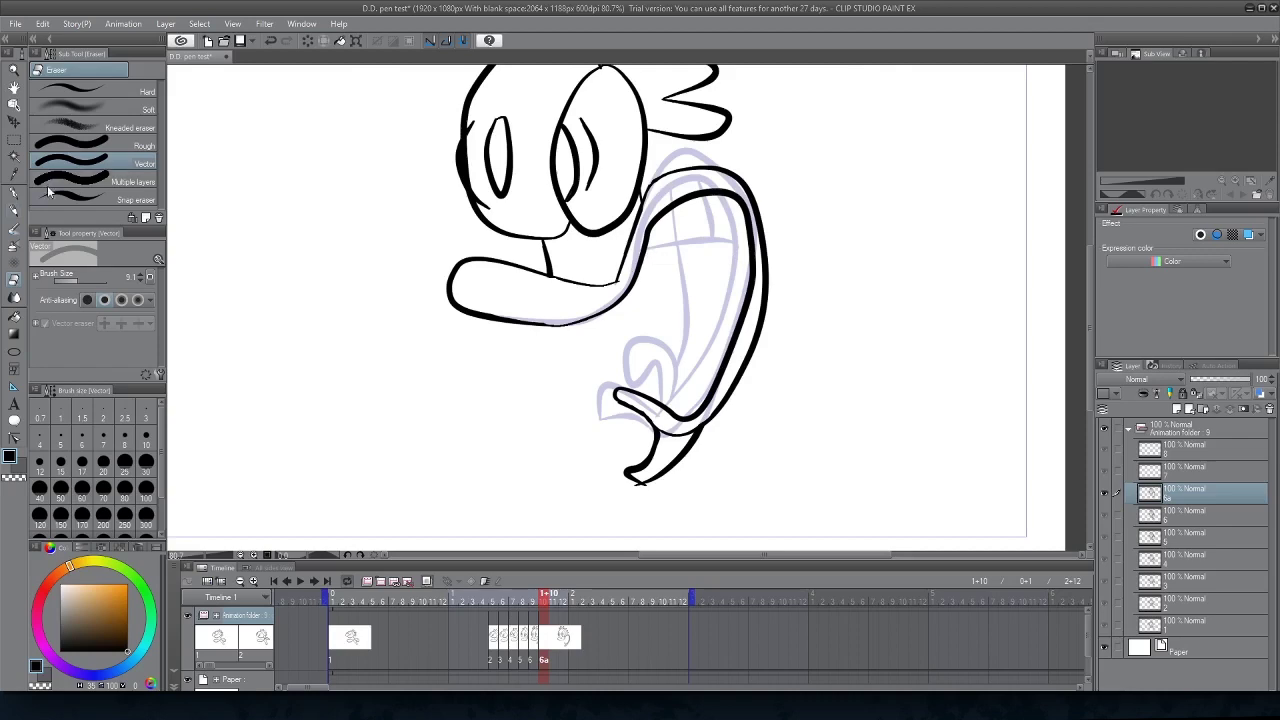
Step: Draw the torso division lines and the curled hand inside the back contour of cel 6a with the pen
{"action": "key", "text": "p"}
{"action": "left_click_drag", "start_coordinate": [645, 257], "coordinate": [745, 265]}
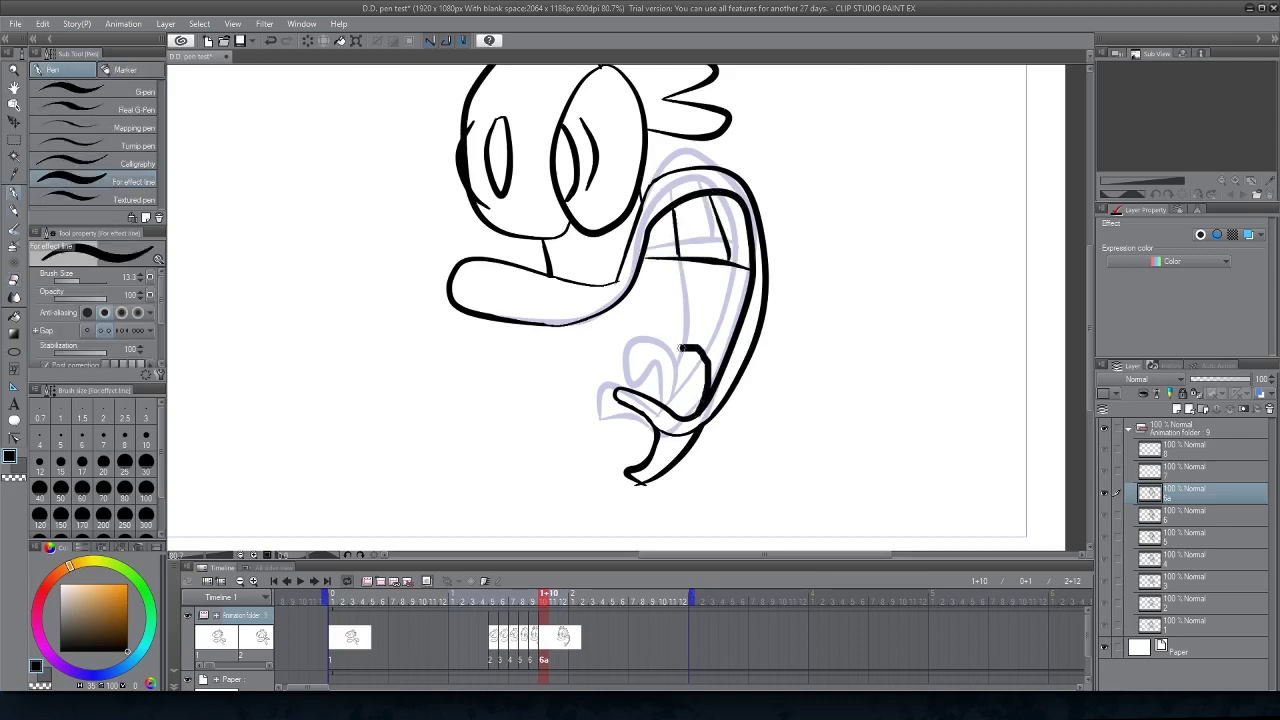
{"action": "left_click_drag", "start_coordinate": [687, 390], "coordinate": [695, 411]}
{"action": "left_click_drag", "start_coordinate": [693, 296], "coordinate": [713, 300]}
{"action": "left_click_drag", "start_coordinate": [704, 384], "coordinate": [697, 411]}
{"action": "scroll", "coordinate": [720, 400], "scroll_direction": "up", "scroll_amount": 4}
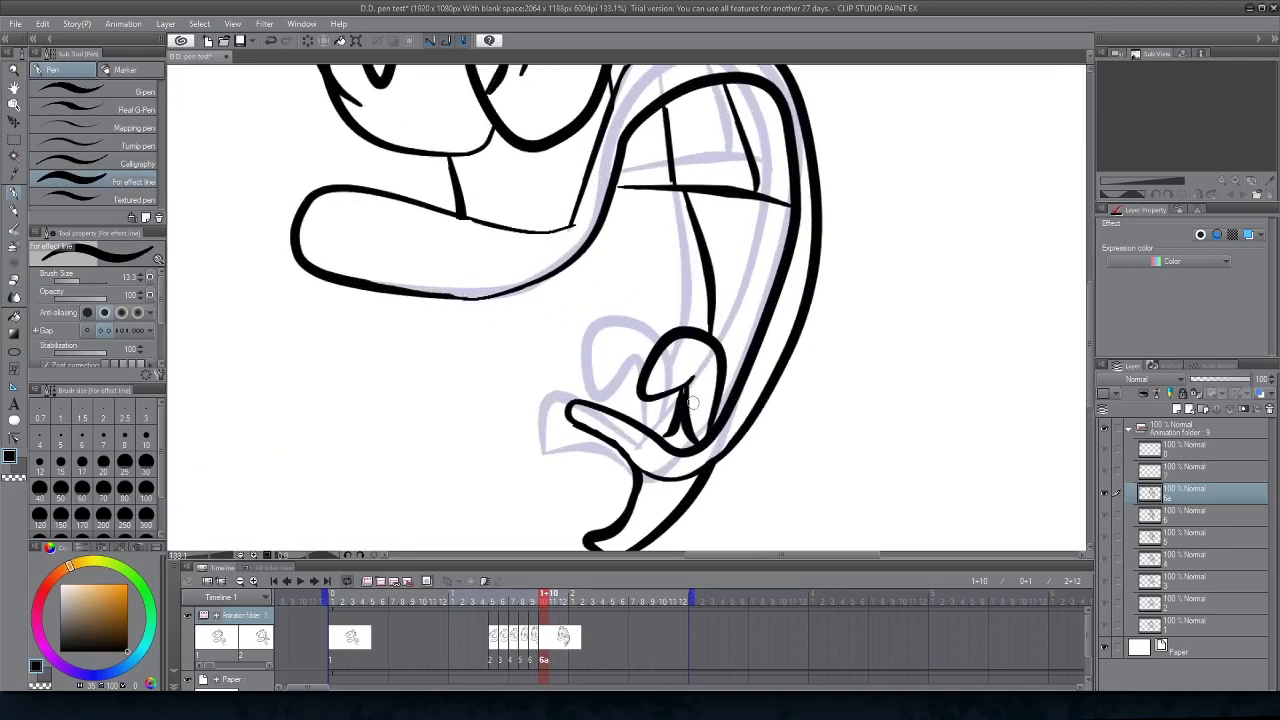
{"action": "scroll", "coordinate": [730, 440], "scroll_direction": "down", "scroll_amount": 6}
{"action": "scroll", "coordinate": [730, 440], "scroll_direction": "up", "scroll_amount": 1}
Step: Place cel 6 again on the timeline directly after cel 6a, at frame 1+11
{"action": "left_click", "coordinate": [552, 604]}
{"action": "left_click_drag", "start_coordinate": [552, 604], "coordinate": [556, 634]}
{"action": "left_click", "coordinate": [392, 584]}
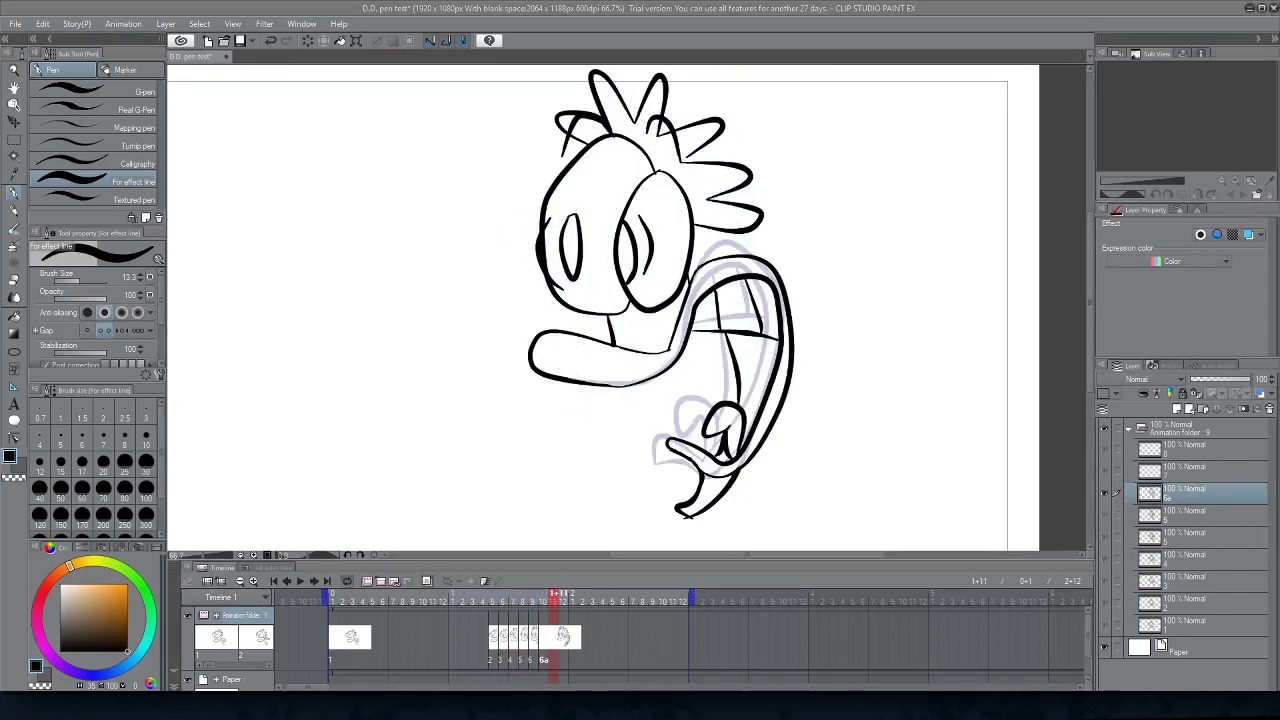
{"action": "left_click", "coordinate": [577, 599]}
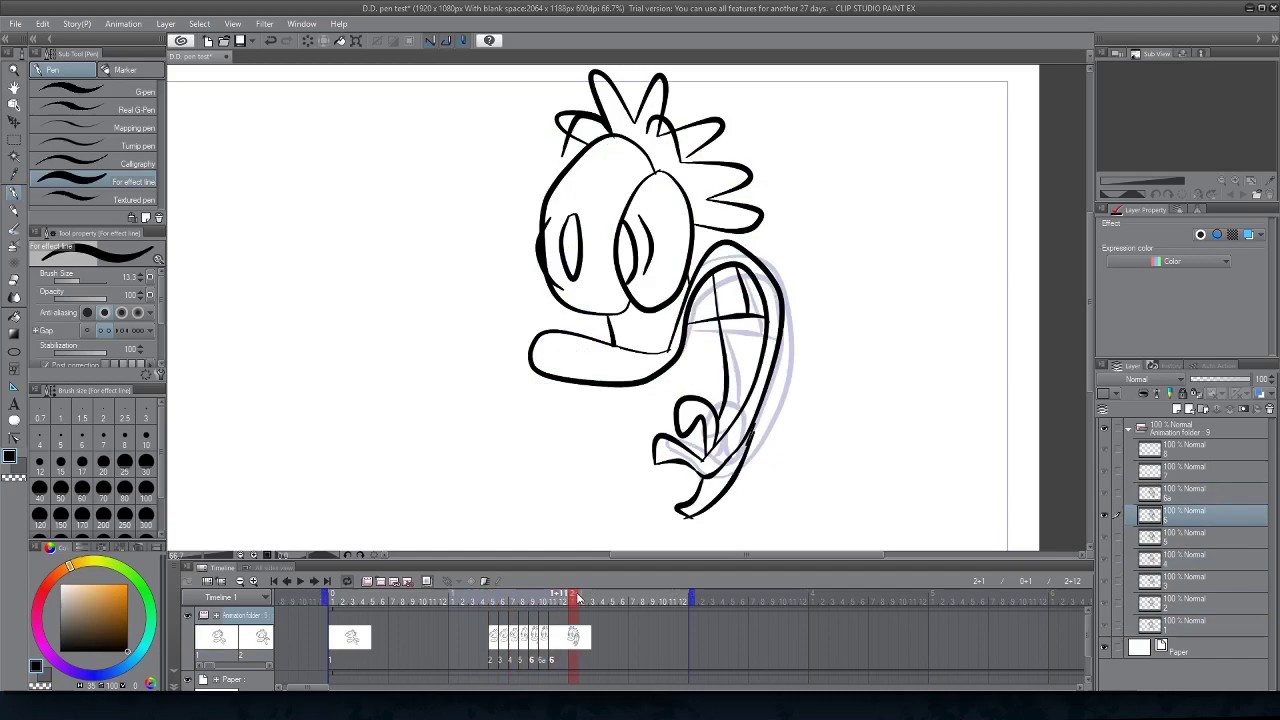
Step: Scrub through the frames around cel 6a and play the animation back from the start
{"action": "left_click_drag", "start_coordinate": [544, 605], "coordinate": [579, 597]}
{"action": "left_click", "coordinate": [300, 581]}
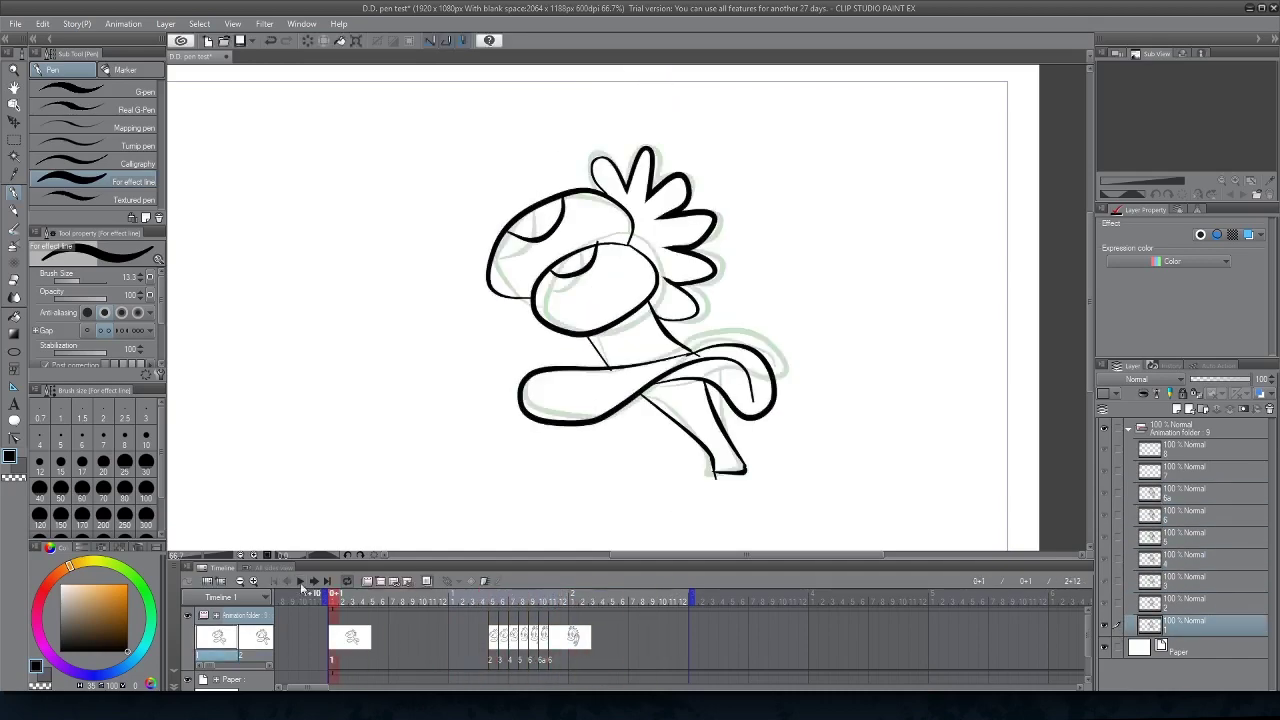
{"action": "left_click", "coordinate": [565, 597]}
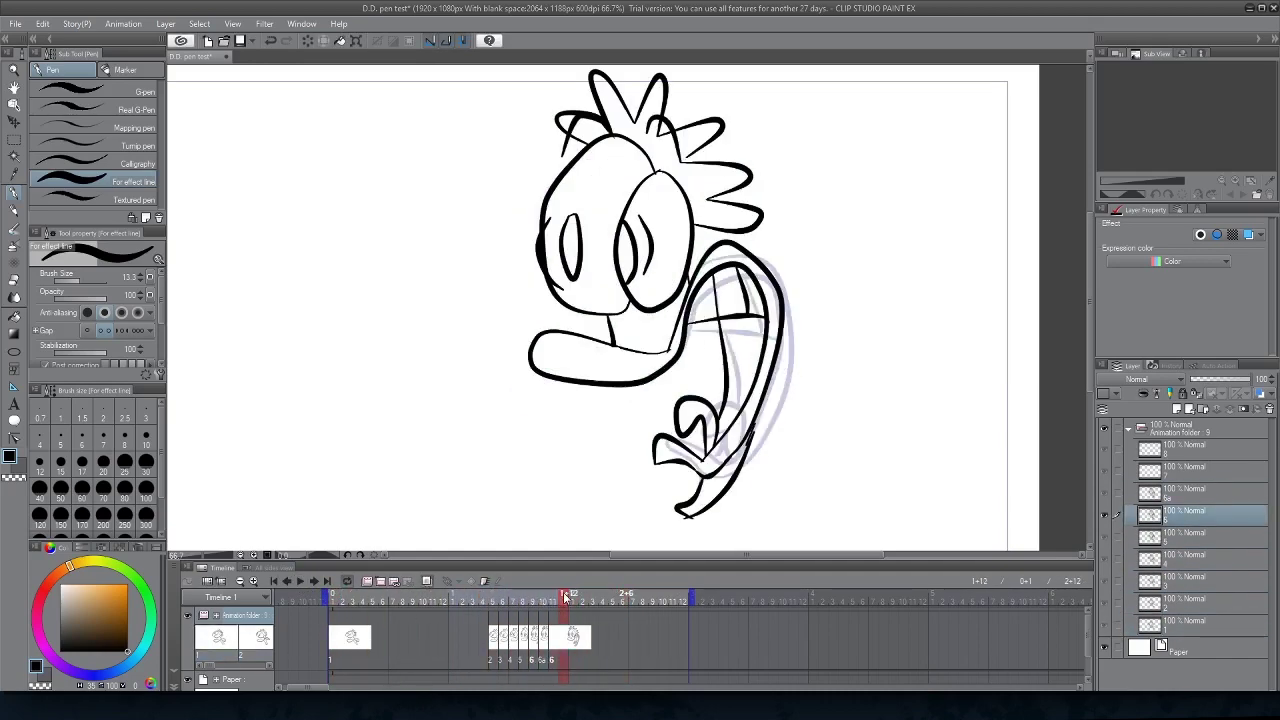
{"action": "mouse_move", "coordinate": [552, 601]}
{"action": "left_mouse_down"}
{"action": "mouse_move", "coordinate": [568, 596]}
{"action": "mouse_move", "coordinate": [474, 611]}
{"action": "mouse_move", "coordinate": [545, 590]}
{"action": "mouse_move", "coordinate": [350, 597]}
{"action": "mouse_move", "coordinate": [562, 578]}
{"action": "left_mouse_up"}
{"action": "left_click", "coordinate": [301, 581]}
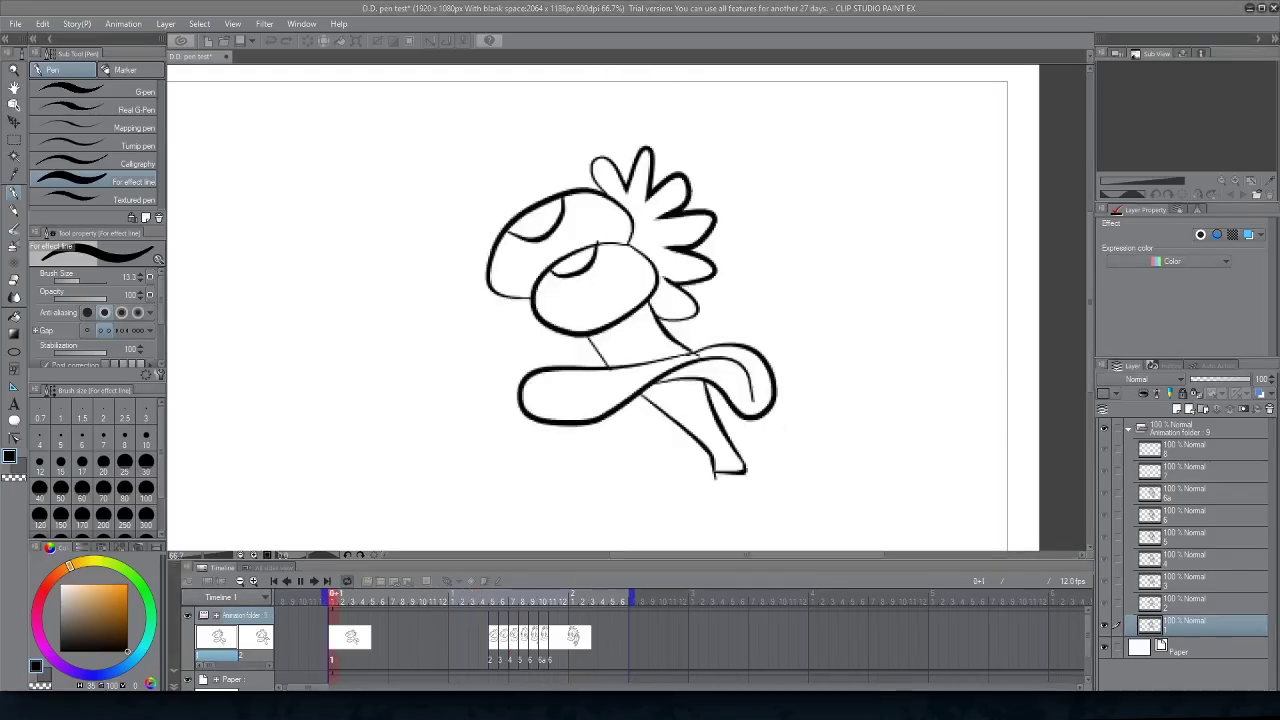
Step: Trim the overlapping line ends at the neck, eye and back joins on cel 1 with the Vector eraser
{"action": "scroll", "coordinate": [654, 371], "scroll_direction": "up", "scroll_amount": 4}
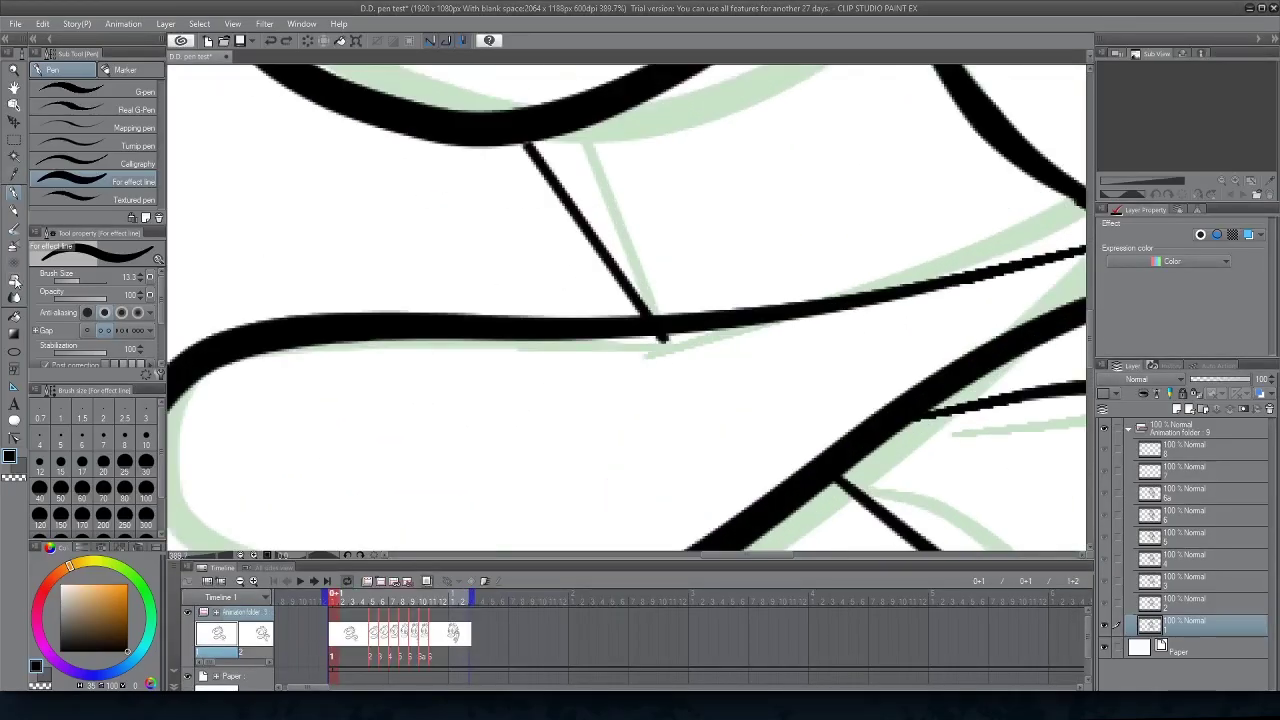
{"action": "left_click", "coordinate": [14, 282]}
{"action": "scroll", "coordinate": [686, 431], "scroll_direction": "down", "scroll_amount": 5}
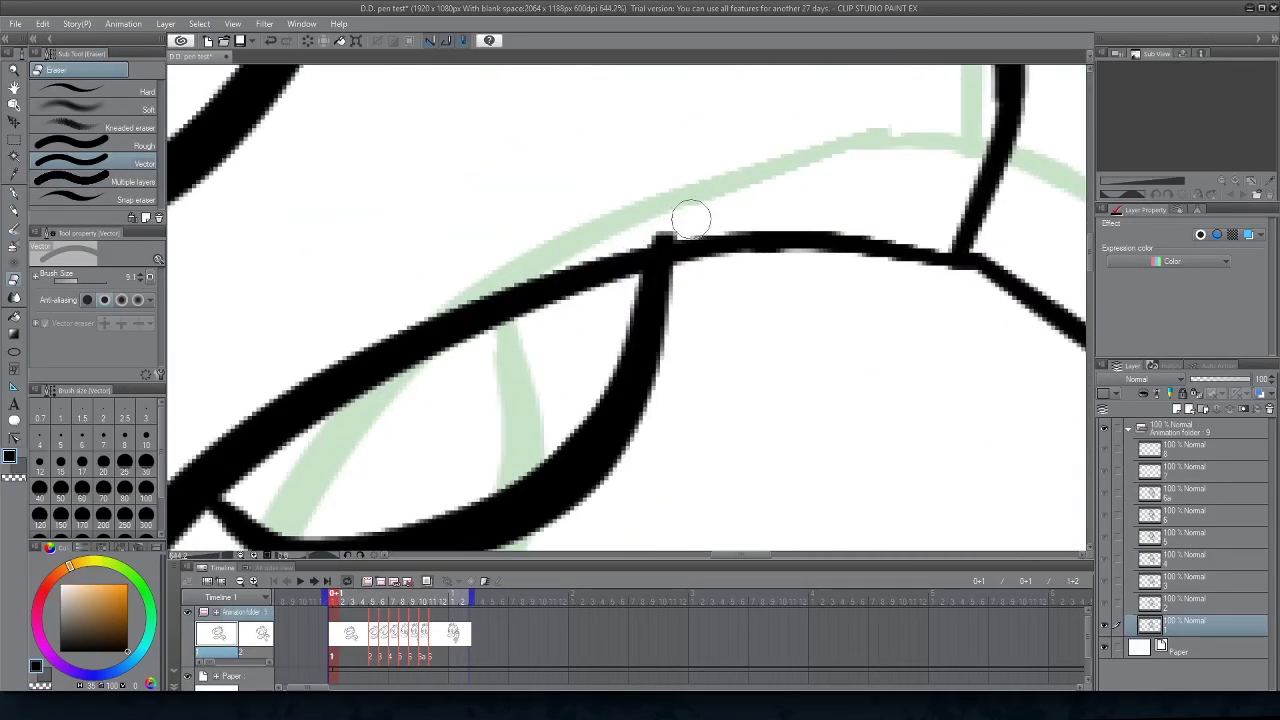
{"action": "scroll", "coordinate": [686, 534], "scroll_direction": "up", "scroll_amount": 5}
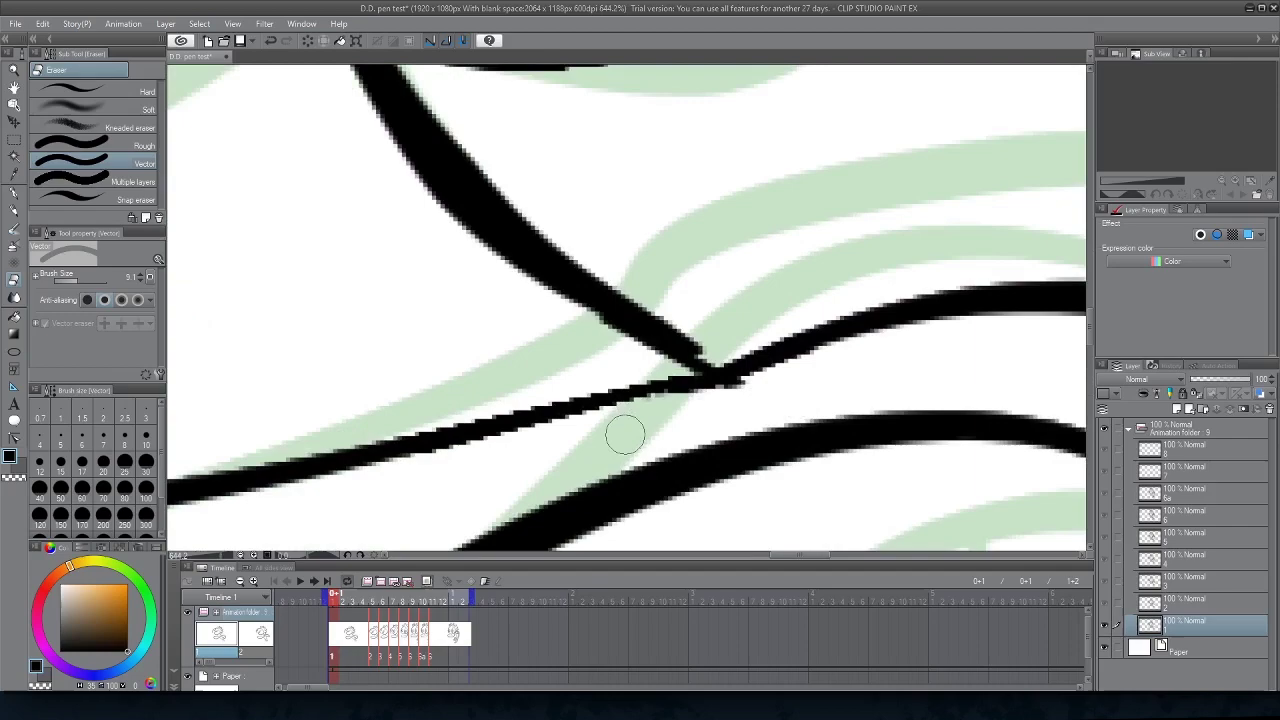
{"action": "scroll", "coordinate": [623, 434], "scroll_direction": "down", "scroll_amount": 8}
Step: Touch up the line joins around the two eyes on cel 2 with the pen
{"action": "left_click", "coordinate": [372, 602]}
{"action": "mouse_move", "coordinate": [630, 200]}
{"action": "left_mouse_down"}
{"action": "mouse_move", "coordinate": [667, 499]}
{"action": "mouse_move", "coordinate": [530, 270]}
{"action": "left_mouse_up"}
{"action": "key", "text": "p"}
{"action": "scroll", "coordinate": [580, 325], "scroll_direction": "up", "scroll_amount": 4}
{"action": "left_click_drag", "start_coordinate": [450, 80], "coordinate": [610, 294]}
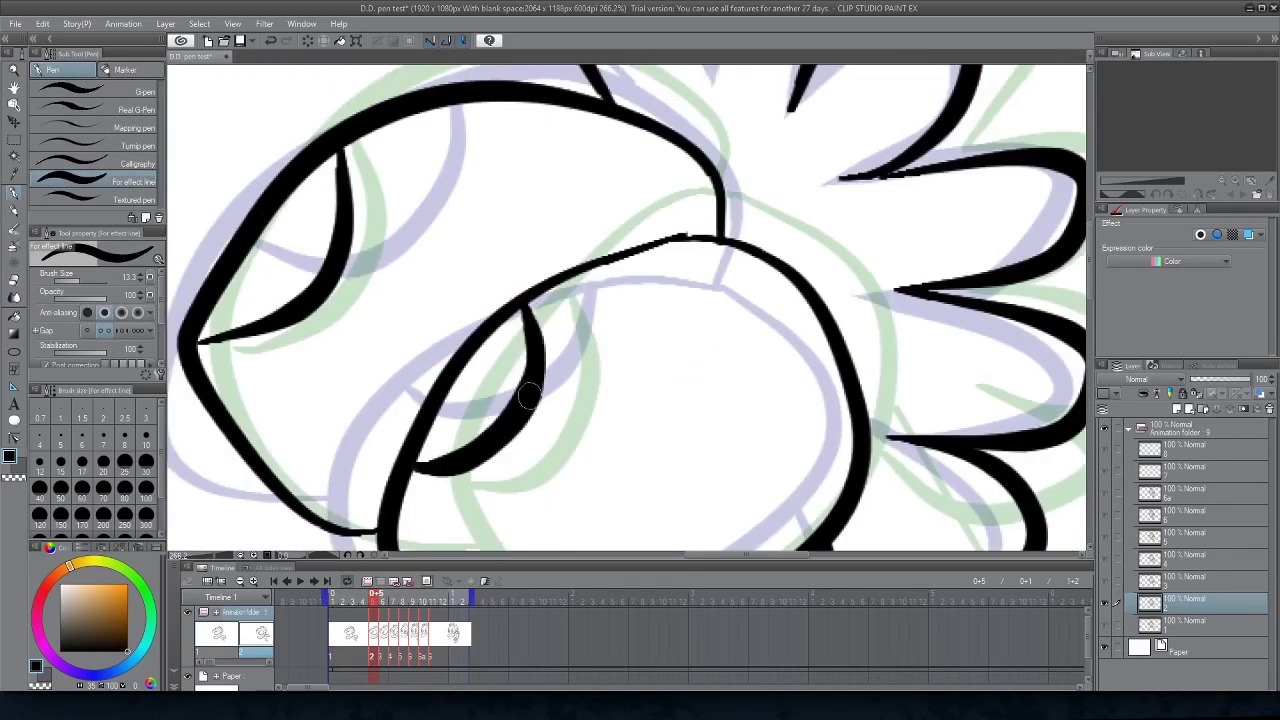
{"action": "scroll", "coordinate": [510, 170], "scroll_direction": "down", "scroll_amount": 4}
Step: Trim the stray line ends at the neck, snout and curled hand on cel 3 with the Vector eraser
{"action": "left_click", "coordinate": [383, 602]}
{"action": "scroll", "coordinate": [623, 390], "scroll_direction": "up", "scroll_amount": 2}
{"action": "left_click", "coordinate": [14, 281]}
{"action": "scroll", "coordinate": [642, 262], "scroll_direction": "up", "scroll_amount": 5}
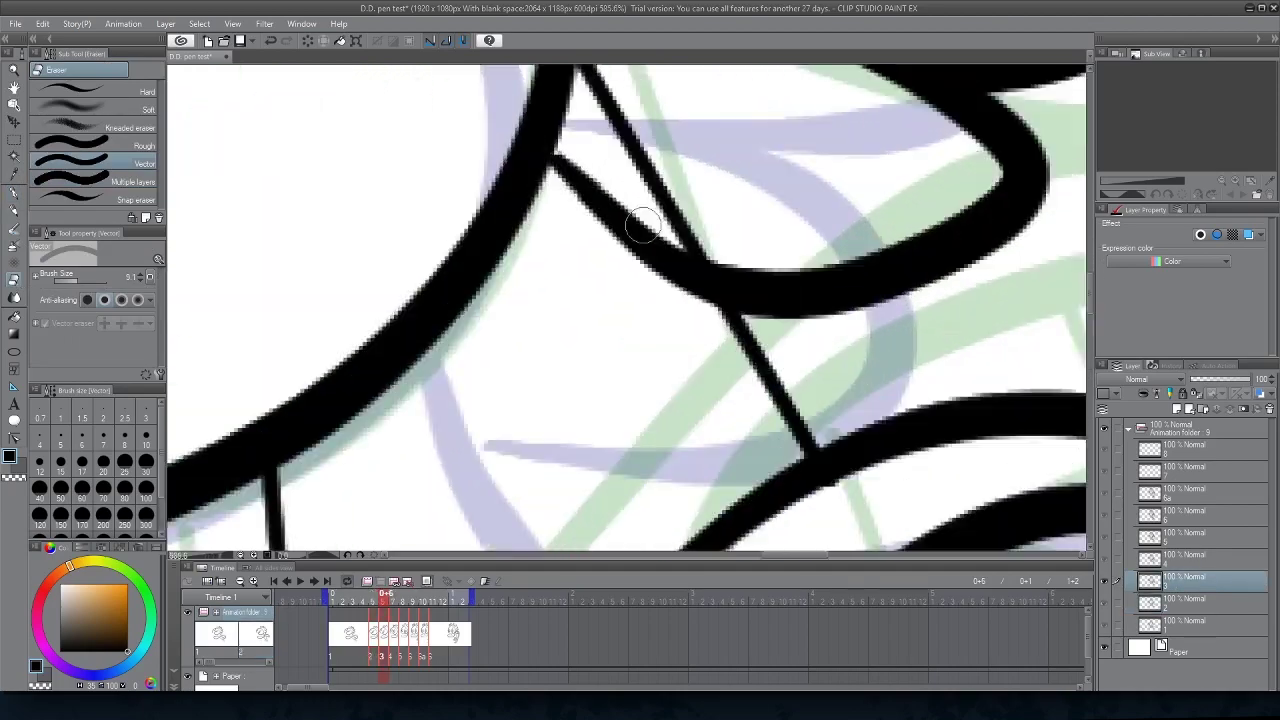
{"action": "scroll", "coordinate": [645, 237], "scroll_direction": "down", "scroll_amount": 4}
{"action": "scroll", "coordinate": [782, 281], "scroll_direction": "up", "scroll_amount": 3}
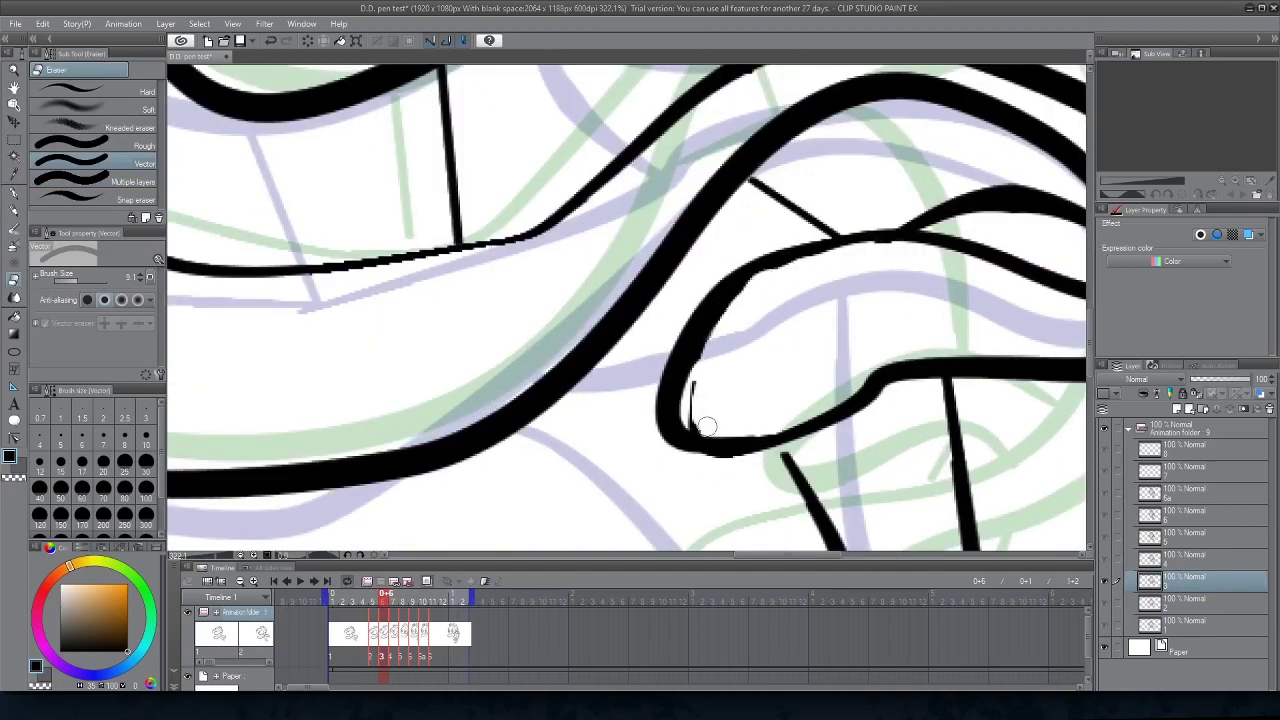
{"action": "scroll", "coordinate": [705, 426], "scroll_direction": "down", "scroll_amount": 4}
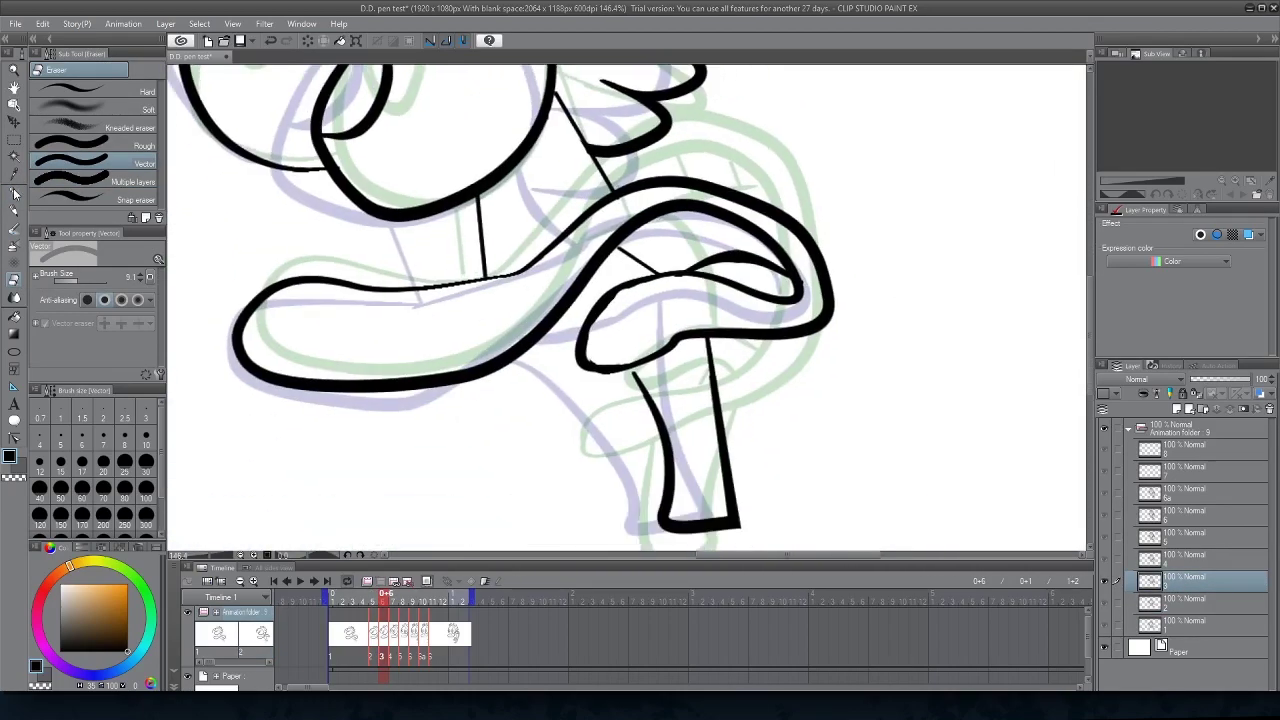
{"action": "scroll", "coordinate": [537, 368], "scroll_direction": "down", "scroll_amount": 3}
Step: Trim the overlapping line ends around the hair spikes and head on cel 4 with the Vector eraser
{"action": "key", "text": "ctrl+period"}
{"action": "scroll", "coordinate": [663, 300], "scroll_direction": "up", "scroll_amount": 6}
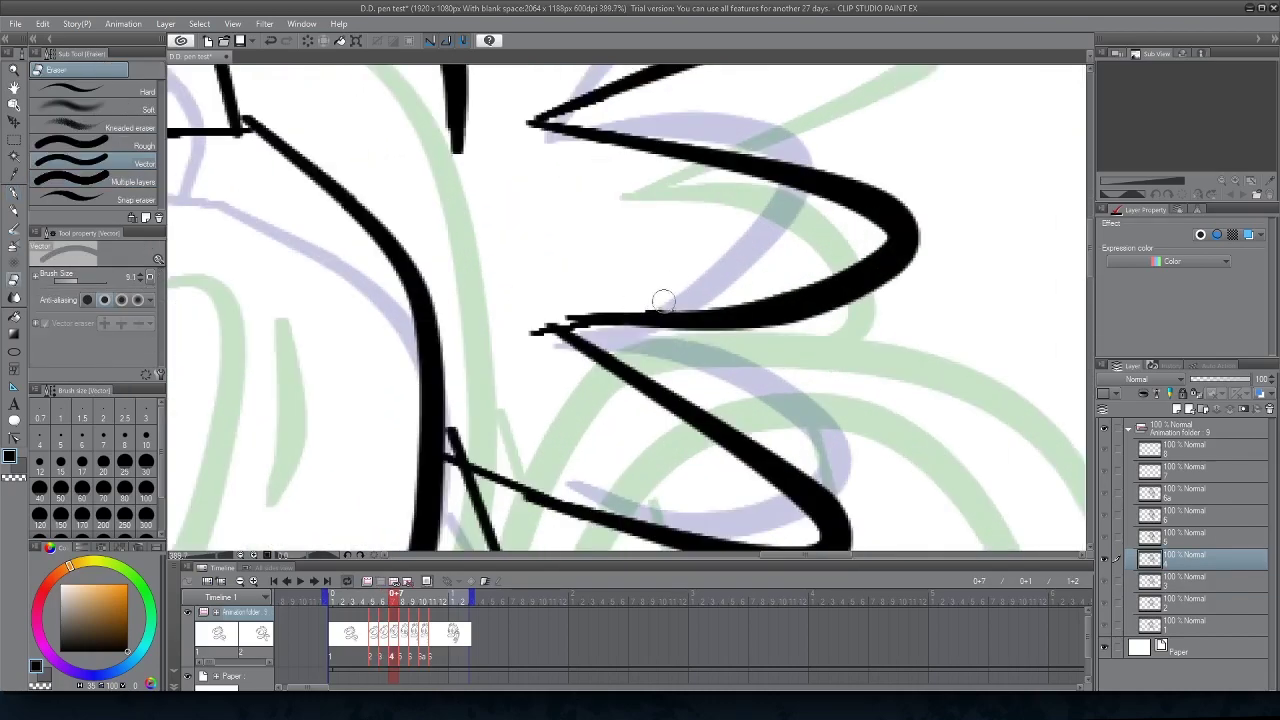
{"action": "scroll", "coordinate": [573, 336], "scroll_direction": "down", "scroll_amount": 5}
{"action": "left_click_drag", "start_coordinate": [573, 336], "coordinate": [659, 130]}
Step: Touch up the joins between the neck lines and the snout on cel 4 with the pen
{"action": "key", "text": "p"}
{"action": "scroll", "coordinate": [570, 290], "scroll_direction": "up", "scroll_amount": 2}
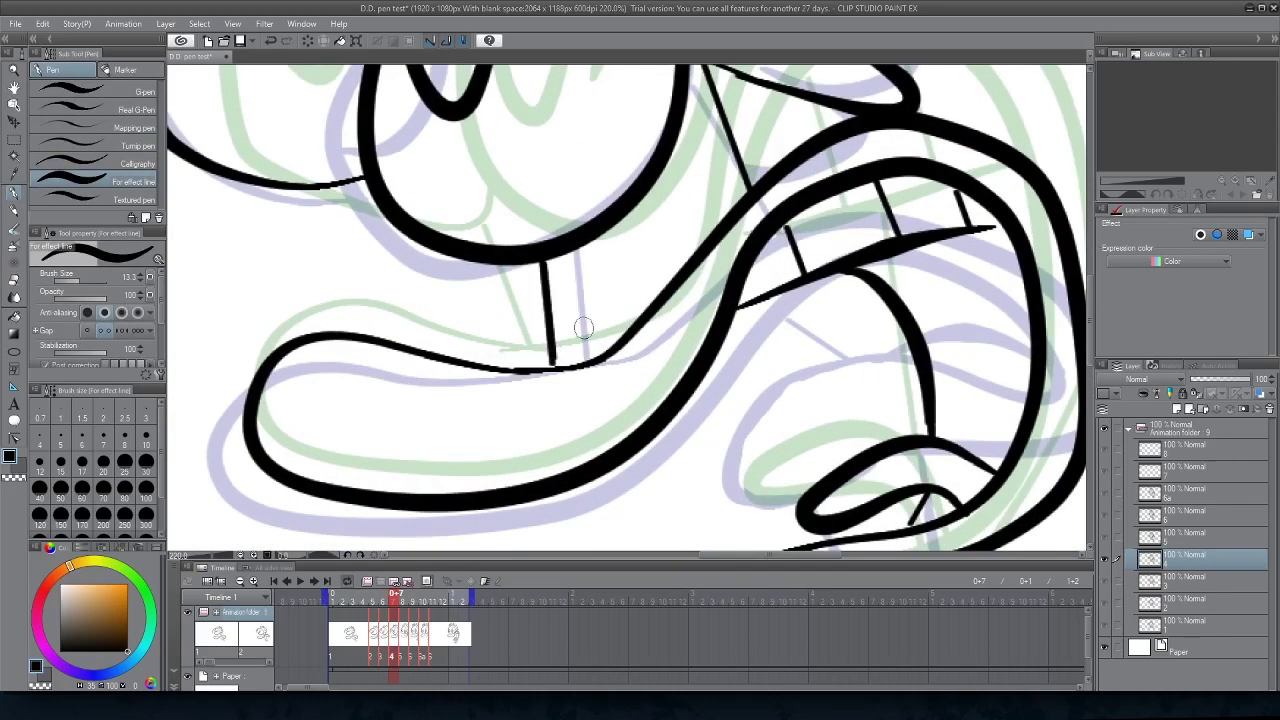
{"action": "scroll", "coordinate": [680, 322], "scroll_direction": "down", "scroll_amount": 3}
{"action": "scroll", "coordinate": [750, 440], "scroll_direction": "up", "scroll_amount": 3}
{"action": "scroll", "coordinate": [682, 390], "scroll_direction": "down", "scroll_amount": 3}
{"action": "left_click_drag", "start_coordinate": [590, 150], "coordinate": [640, 370]}
Step: Clean up the join where the two eye outlines meet on cel 4 with the Vector eraser and pen
{"action": "key", "text": "e"}
{"action": "scroll", "coordinate": [603, 243], "scroll_direction": "up", "scroll_amount": 7}
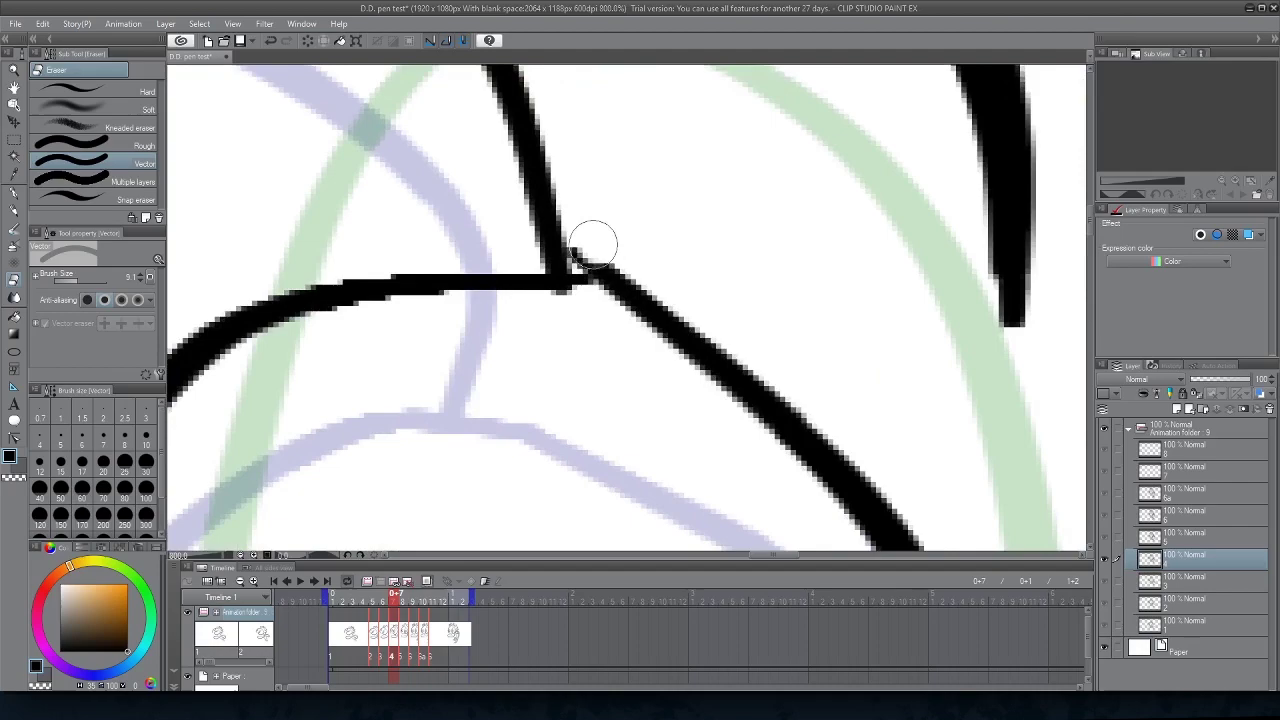
{"action": "scroll", "coordinate": [600, 235], "scroll_direction": "down", "scroll_amount": 8}
{"action": "key", "text": "p"}
{"action": "scroll", "coordinate": [686, 383], "scroll_direction": "up", "scroll_amount": 1}
{"action": "scroll", "coordinate": [740, 420], "scroll_direction": "down", "scroll_amount": 2}
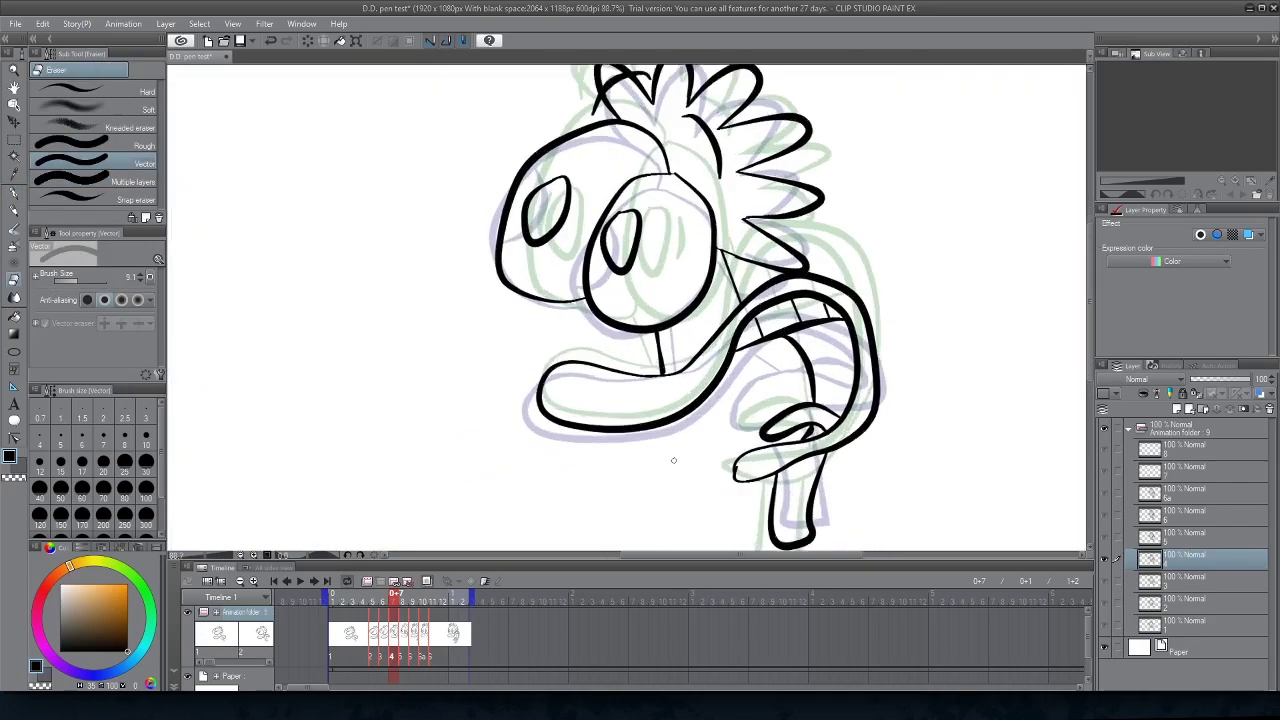
{"action": "scroll", "coordinate": [769, 429], "scroll_direction": "up", "scroll_amount": 4}
{"action": "scroll", "coordinate": [742, 376], "scroll_direction": "down", "scroll_amount": 3}
{"action": "scroll", "coordinate": [742, 376], "scroll_direction": "down", "scroll_amount": 3}
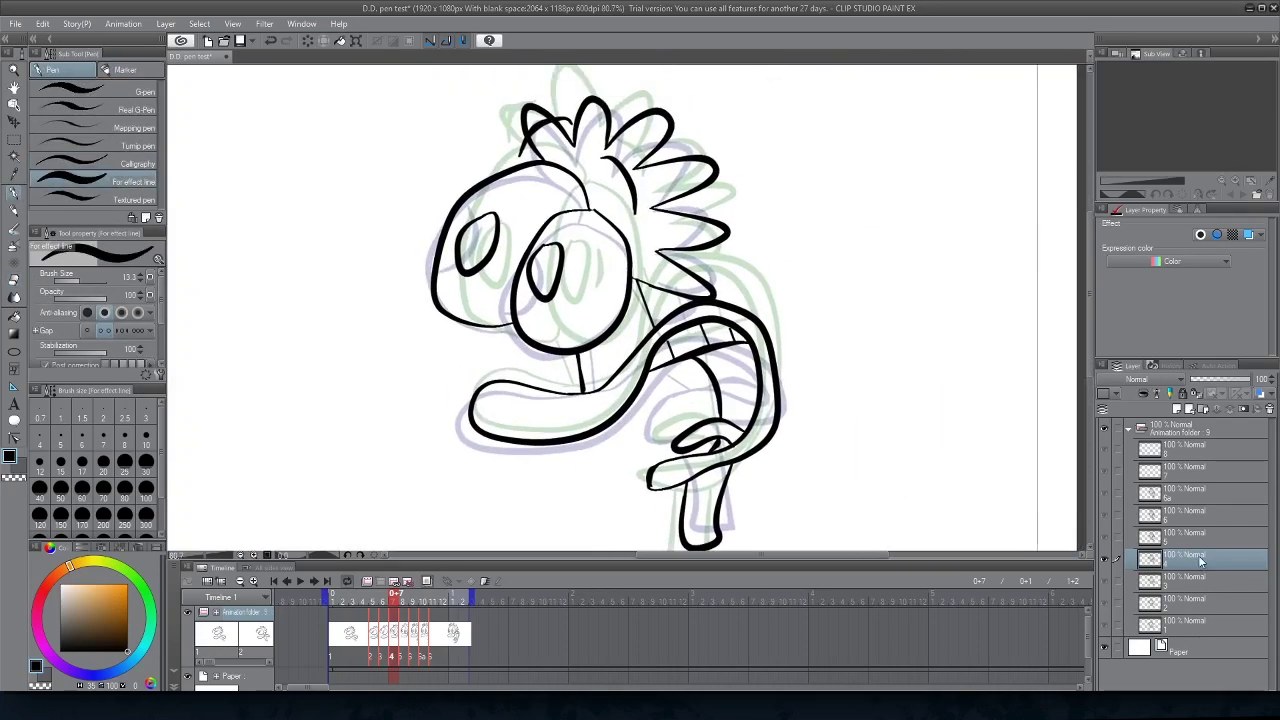
Step: Trim the line ends at the snout join and between the two eye outlines on cel 5 with the Vector eraser
{"action": "scroll", "coordinate": [826, 314], "scroll_direction": "up", "scroll_amount": 5}
{"action": "key", "text": "e"}
{"action": "scroll", "coordinate": [557, 331], "scroll_direction": "down", "scroll_amount": 2}
{"action": "scroll", "coordinate": [643, 357], "scroll_direction": "down", "scroll_amount": 3}
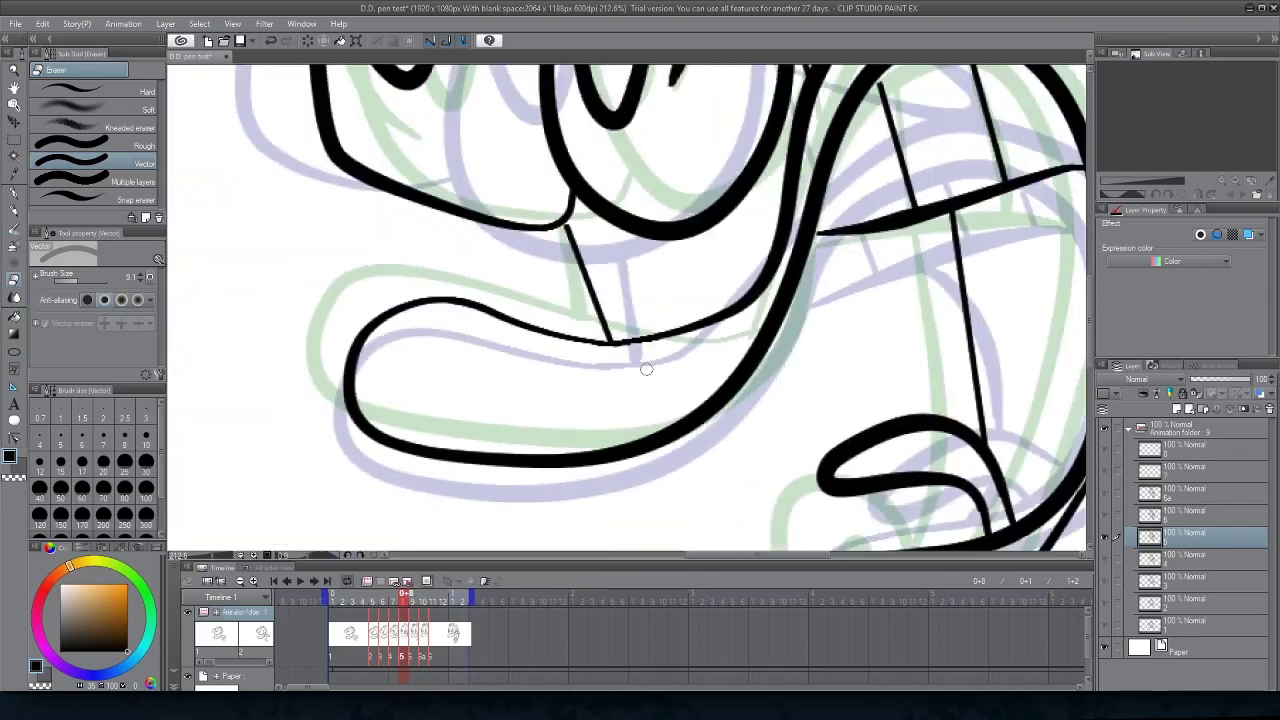
{"action": "scroll", "coordinate": [654, 271], "scroll_direction": "up", "scroll_amount": 5}
{"action": "scroll", "coordinate": [586, 286], "scroll_direction": "down", "scroll_amount": 3}
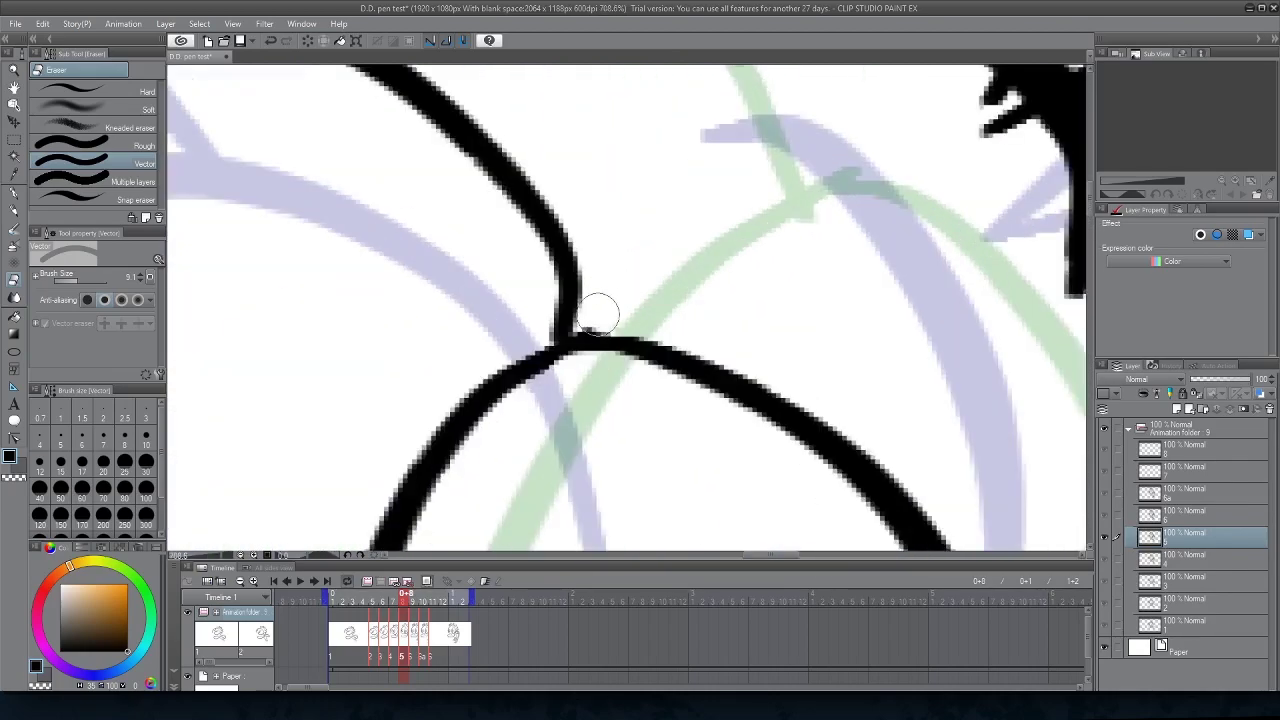
Step: Clean up the stray marks at the base of the hair spikes on cel 5 with the Vector eraser
{"action": "scroll", "coordinate": [598, 314], "scroll_direction": "down", "scroll_amount": 5}
{"action": "scroll", "coordinate": [700, 264], "scroll_direction": "up", "scroll_amount": 4}
{"action": "scroll", "coordinate": [686, 338], "scroll_direction": "down", "scroll_amount": 3}
{"action": "scroll", "coordinate": [689, 335], "scroll_direction": "up", "scroll_amount": 5}
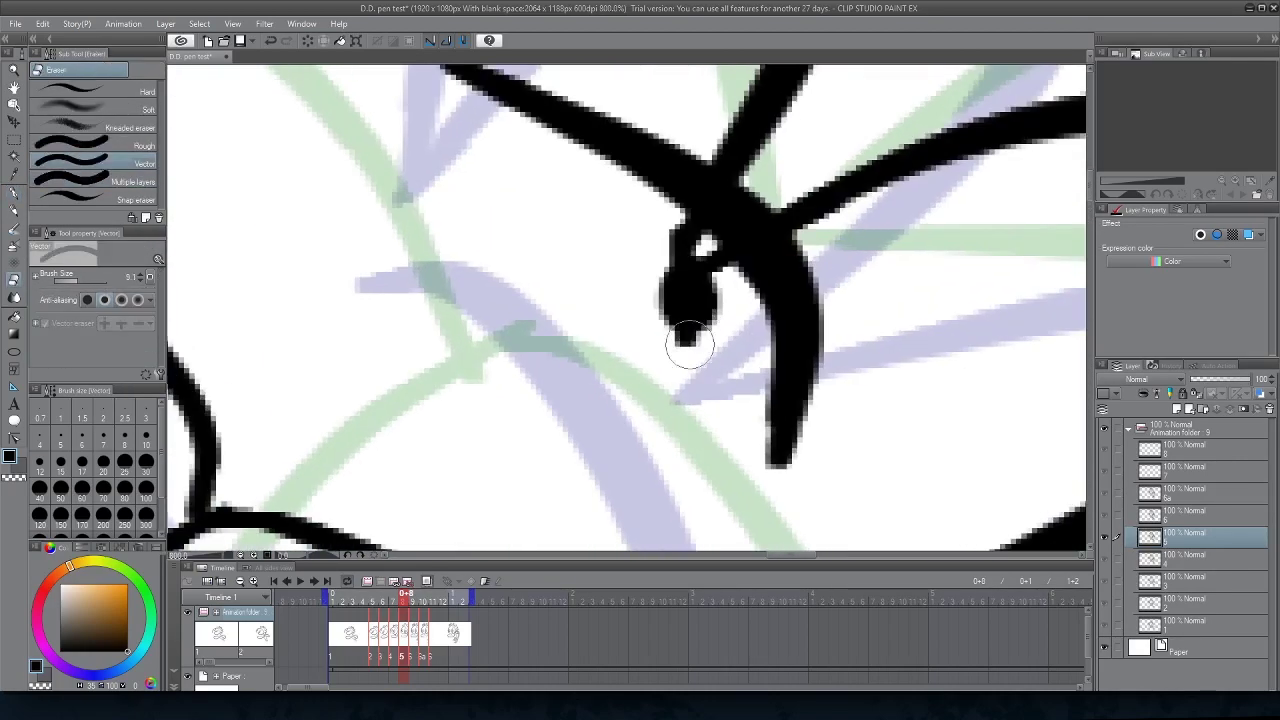
{"action": "scroll", "coordinate": [710, 340], "scroll_direction": "down", "scroll_amount": 3}
Step: Touch up the line joins on the head and snout of cel 5 with the pen at brush size 4.3
{"action": "key", "text": "p"}
{"action": "scroll", "coordinate": [703, 305], "scroll_direction": "up", "scroll_amount": 3}
{"action": "scroll", "coordinate": [672, 230], "scroll_direction": "down", "scroll_amount": 6}
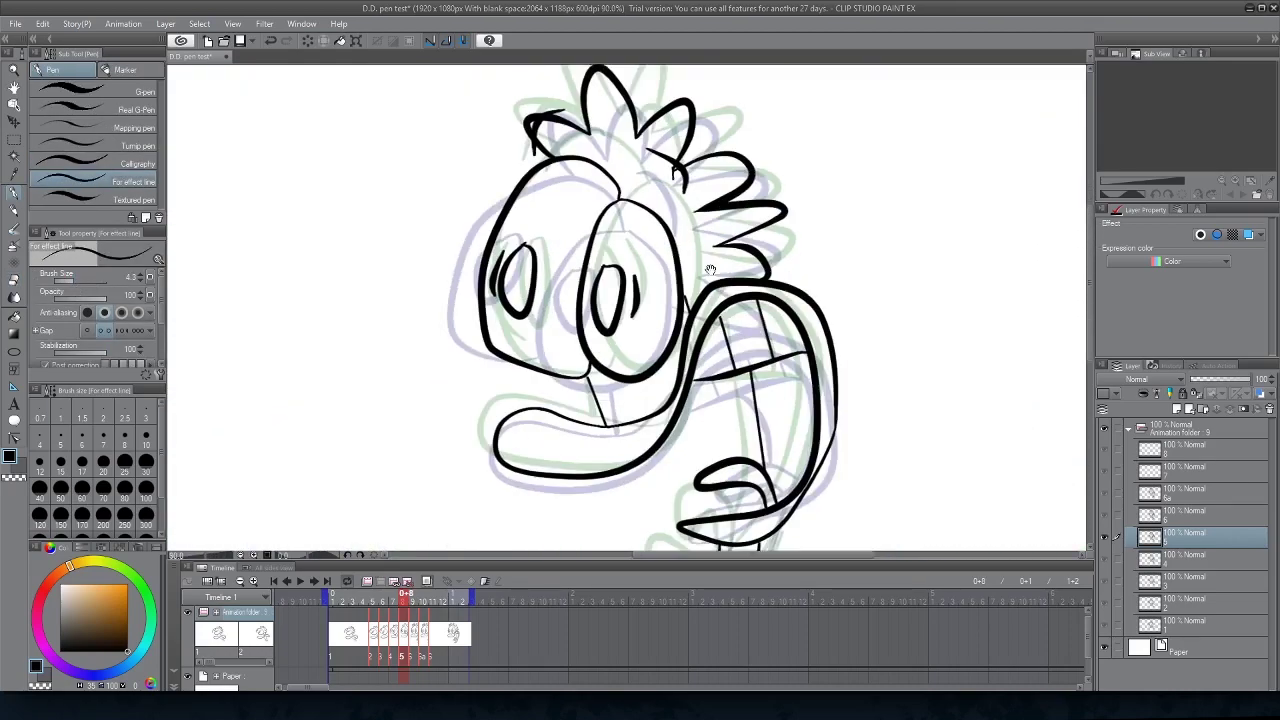
{"action": "scroll", "coordinate": [772, 400], "scroll_direction": "up", "scroll_amount": 2}
{"action": "scroll", "coordinate": [688, 258], "scroll_direction": "up", "scroll_amount": 4}
{"action": "scroll", "coordinate": [718, 166], "scroll_direction": "down", "scroll_amount": 5}
{"action": "scroll", "coordinate": [540, 300], "scroll_direction": "up", "scroll_amount": 3}
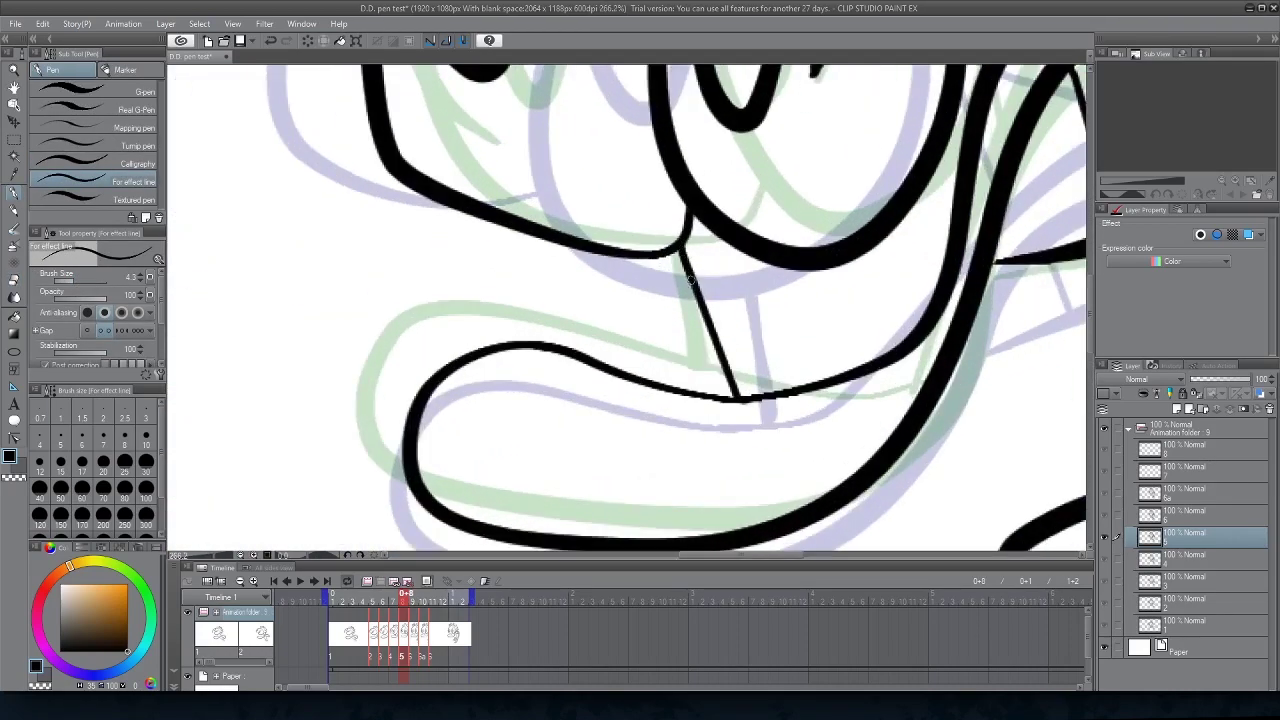
{"action": "scroll", "coordinate": [750, 362], "scroll_direction": "down", "scroll_amount": 2}
{"action": "scroll", "coordinate": [716, 332], "scroll_direction": "down", "scroll_amount": 4}
{"action": "scroll", "coordinate": [628, 310], "scroll_direction": "up", "scroll_amount": 2}
{"action": "scroll", "coordinate": [500, 350], "scroll_direction": "down", "scroll_amount": 2}
{"action": "scroll", "coordinate": [719, 361], "scroll_direction": "up", "scroll_amount": 1}
Step: Trim the stray line ends at the tip of the foot on cel 6 with the Vector eraser
{"action": "left_click", "coordinate": [1197, 514]}
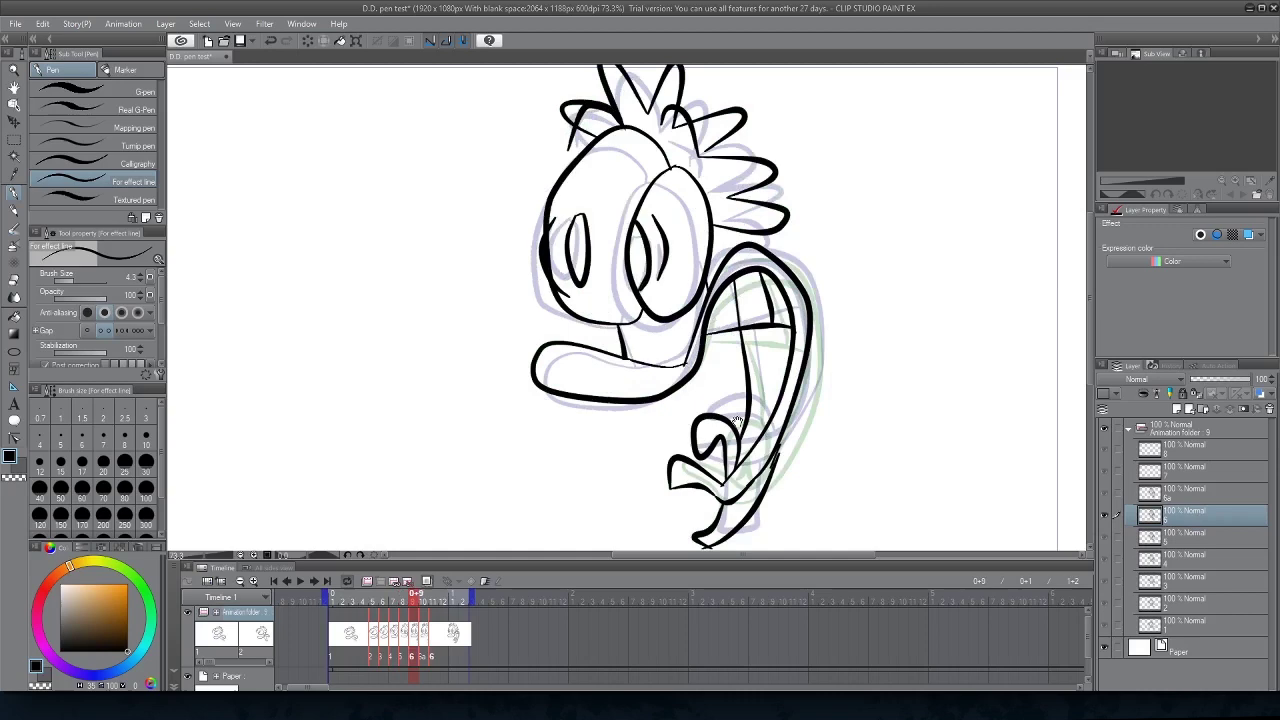
{"action": "left_click_drag", "start_coordinate": [699, 373], "coordinate": [668, 291]}
{"action": "key", "text": "e"}
{"action": "scroll", "coordinate": [656, 283], "scroll_direction": "up", "scroll_amount": 6}
{"action": "scroll", "coordinate": [666, 263], "scroll_direction": "down", "scroll_amount": 8}
{"action": "scroll", "coordinate": [660, 295], "scroll_direction": "up", "scroll_amount": 4}
{"action": "scroll", "coordinate": [721, 463], "scroll_direction": "up", "scroll_amount": 3}
{"action": "left_click_drag", "start_coordinate": [706, 459], "coordinate": [746, 463]}
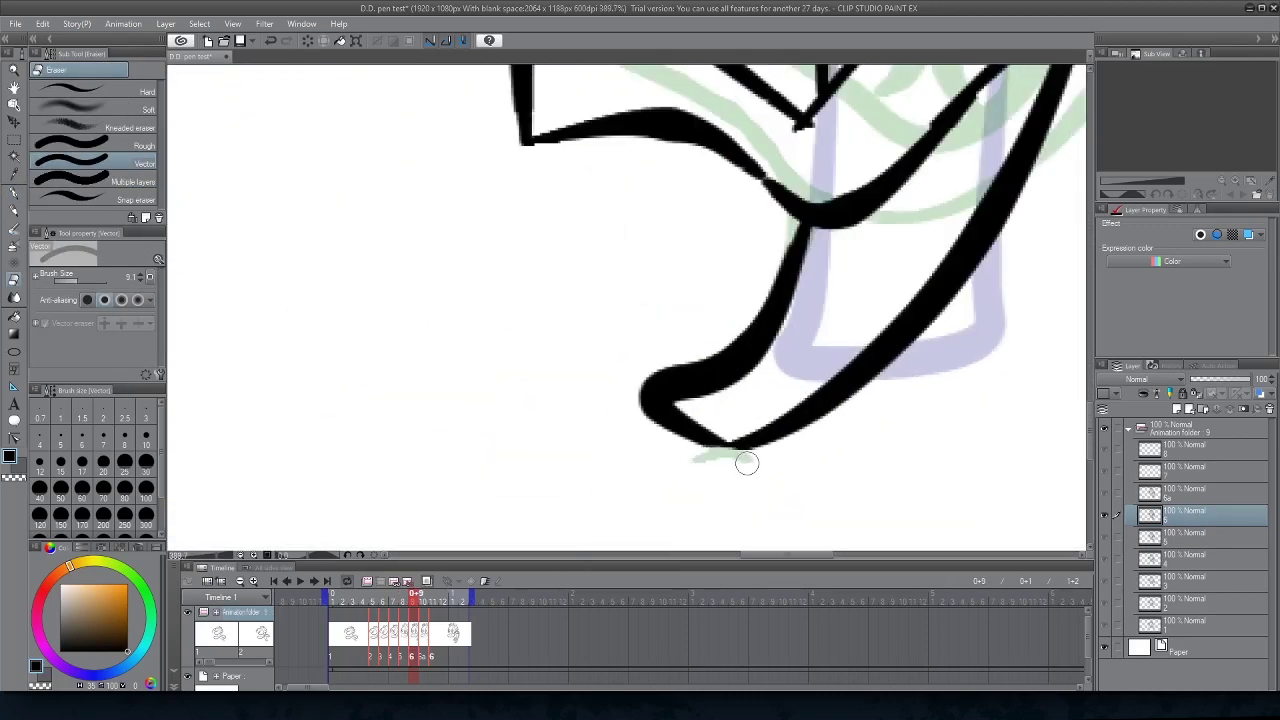
Step: Rework the join between the lower back contour and the leg on cel 6 with the Vector eraser and a thicker pen
{"action": "scroll", "coordinate": [721, 441], "scroll_direction": "down", "scroll_amount": 5}
{"action": "key", "text": "p"}
{"action": "scroll", "coordinate": [797, 370], "scroll_direction": "up", "scroll_amount": 3}
{"action": "key", "text": "p"}
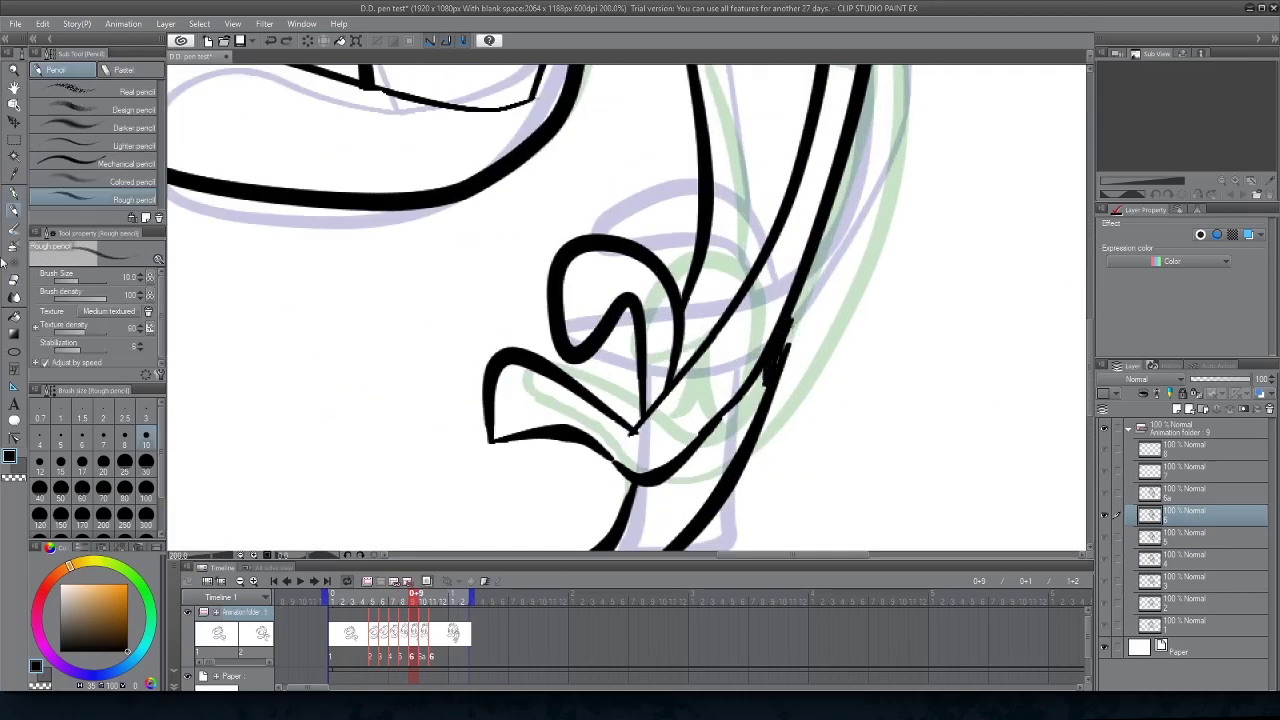
{"action": "key", "text": "e"}
{"action": "left_click_drag", "start_coordinate": [770, 384], "coordinate": [790, 334]}
{"action": "key", "text": "p"}
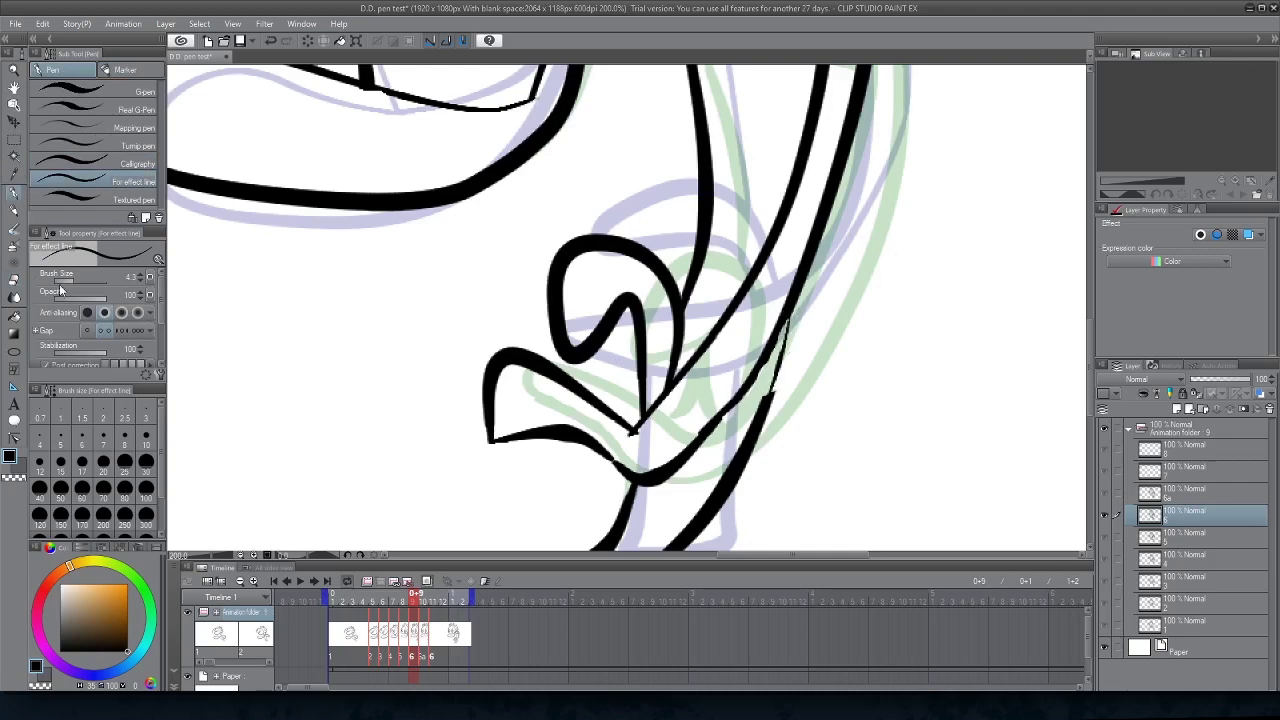
{"action": "scroll", "coordinate": [790, 316], "scroll_direction": "up", "scroll_amount": 3}
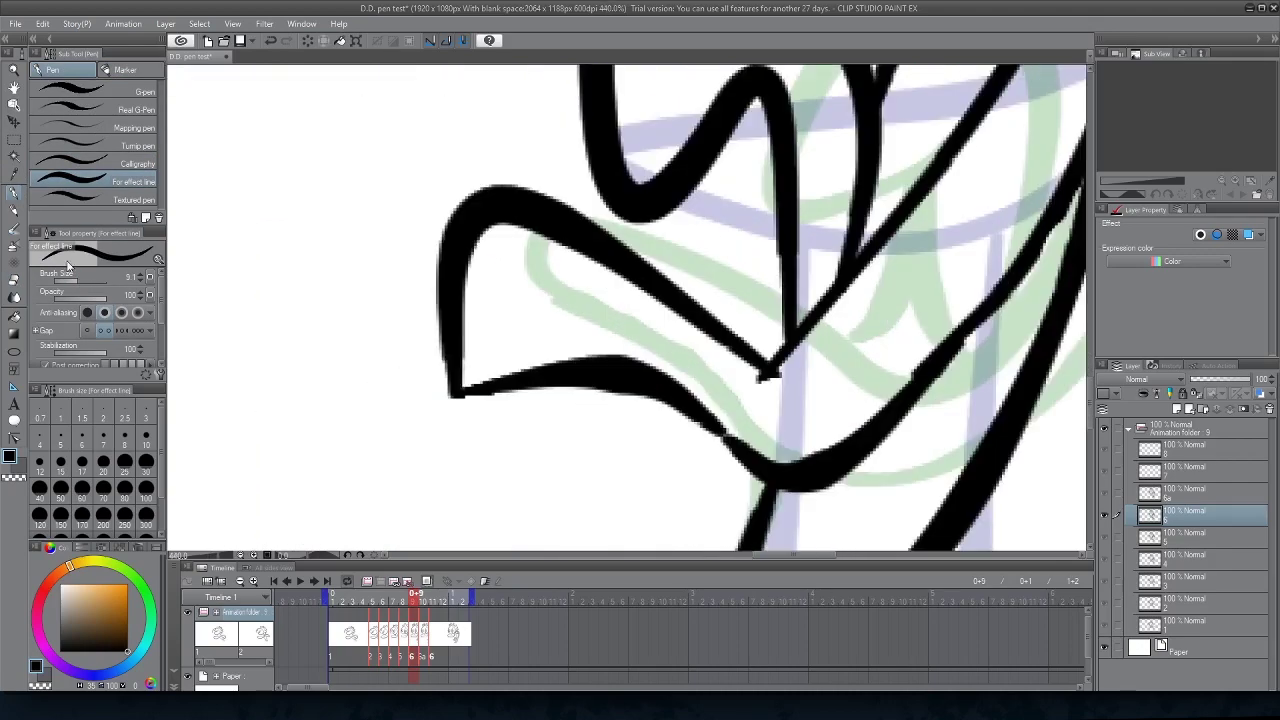
{"action": "scroll", "coordinate": [730, 400], "scroll_direction": "down", "scroll_amount": 5}
Step: Trim the overlapping line ends where the head and eye outlines meet on cel 6 with the Vector eraser
{"action": "left_click_drag", "start_coordinate": [700, 200], "coordinate": [660, 390]}
{"action": "scroll", "coordinate": [540, 240], "scroll_direction": "up", "scroll_amount": 4}
{"action": "left_click", "coordinate": [14, 279]}
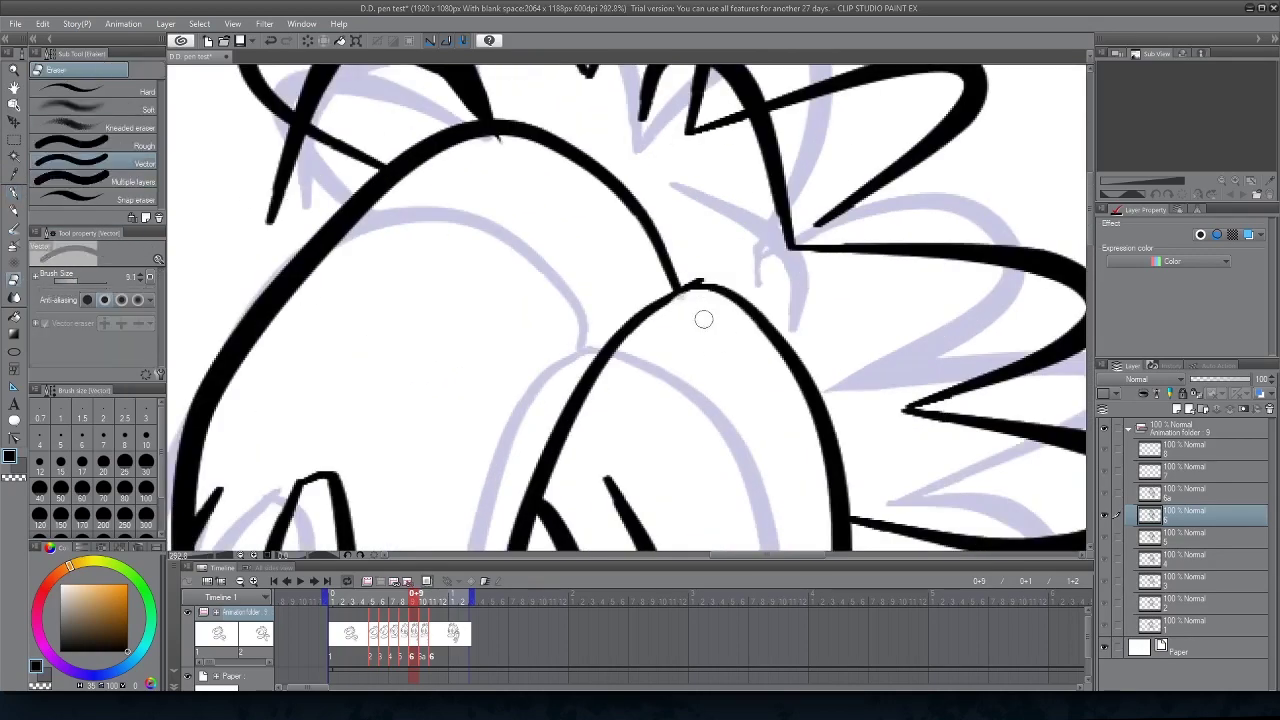
{"action": "scroll", "coordinate": [703, 320], "scroll_direction": "up", "scroll_amount": 1}
{"action": "scroll", "coordinate": [627, 227], "scroll_direction": "down", "scroll_amount": 4}
{"action": "left_click_drag", "start_coordinate": [640, 330], "coordinate": [626, 239]}
Step: Trim the stray line ends at the foot and the top of the head on cel 6a with the Vector eraser
{"action": "key", "text": "Right"}
{"action": "scroll", "coordinate": [667, 437], "scroll_direction": "up", "scroll_amount": 3}
{"action": "mouse_move", "coordinate": [660, 514]}
{"action": "left_mouse_down"}
{"action": "mouse_move", "coordinate": [660, 422]}
{"action": "mouse_move", "coordinate": [709, 441]}
{"action": "left_mouse_up"}
{"action": "scroll", "coordinate": [712, 356], "scroll_direction": "down", "scroll_amount": 2}
{"action": "left_click_drag", "start_coordinate": [734, 266], "coordinate": [700, 500]}
{"action": "scroll", "coordinate": [680, 234], "scroll_direction": "up", "scroll_amount": 2}
{"action": "left_click_drag", "start_coordinate": [560, 134], "coordinate": [551, 234]}
{"action": "scroll", "coordinate": [623, 225], "scroll_direction": "down", "scroll_amount": 3}
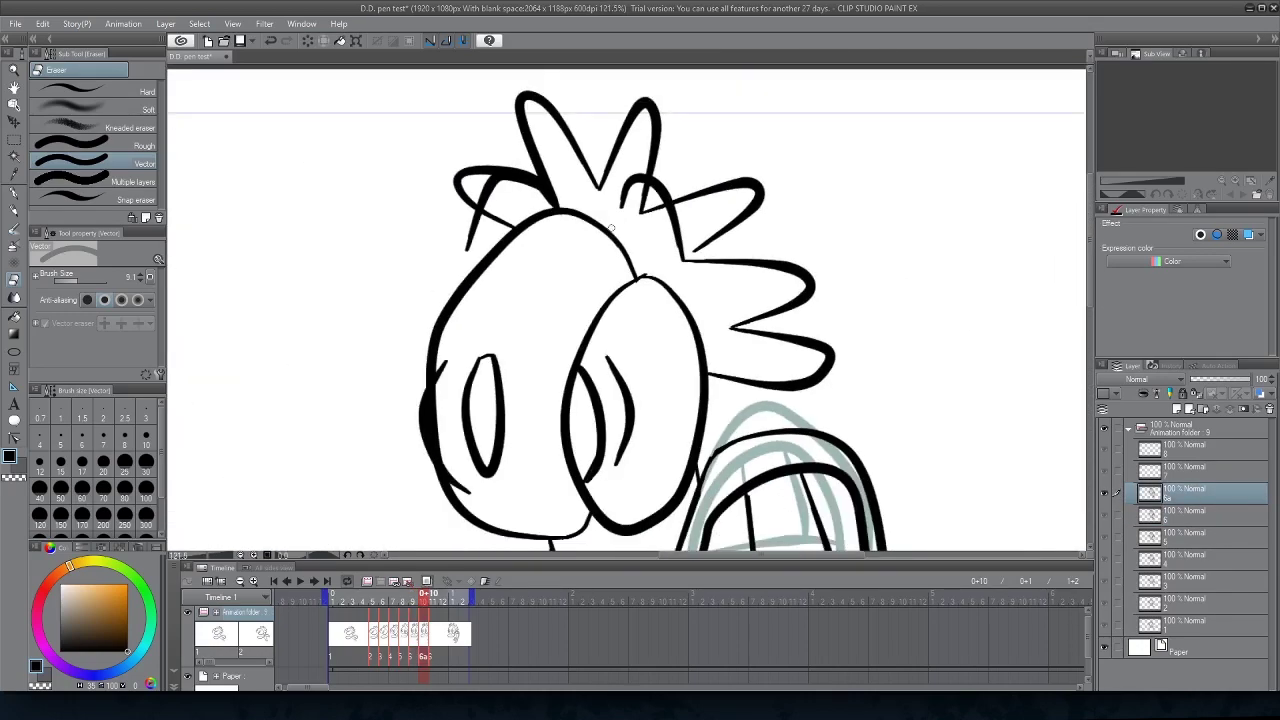
Step: Touch up the head outline on cel 6a with the pen at a smaller brush size
{"action": "key", "text": "p"}
{"action": "scroll", "coordinate": [700, 258], "scroll_direction": "down", "scroll_amount": 1}
{"action": "left_click_drag", "start_coordinate": [702, 262], "coordinate": [646, 216]}
Step: Scrub through the whole timeline from the first frame to the end to check the cleaned-up animation
{"action": "scroll", "coordinate": [646, 216], "scroll_direction": "down", "scroll_amount": 3}
{"action": "scroll", "coordinate": [634, 326], "scroll_direction": "up", "scroll_amount": 2}
{"action": "left_click_drag", "start_coordinate": [334, 600], "coordinate": [478, 598]}
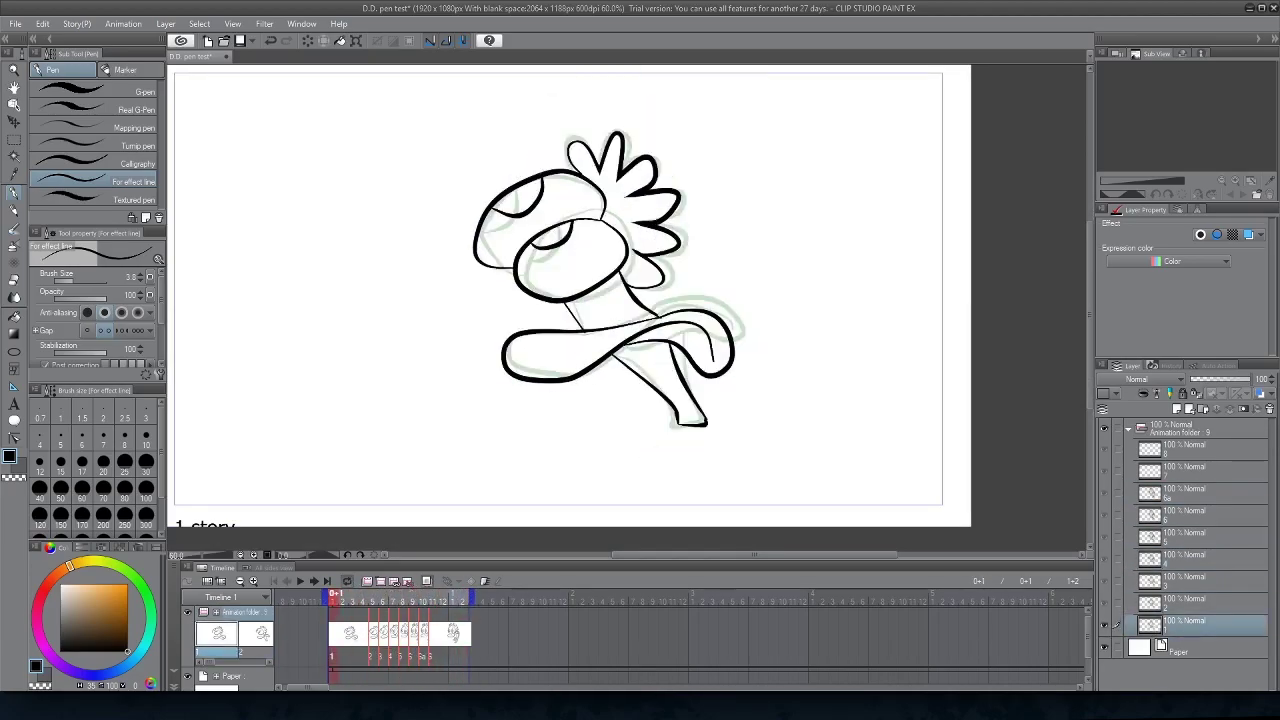